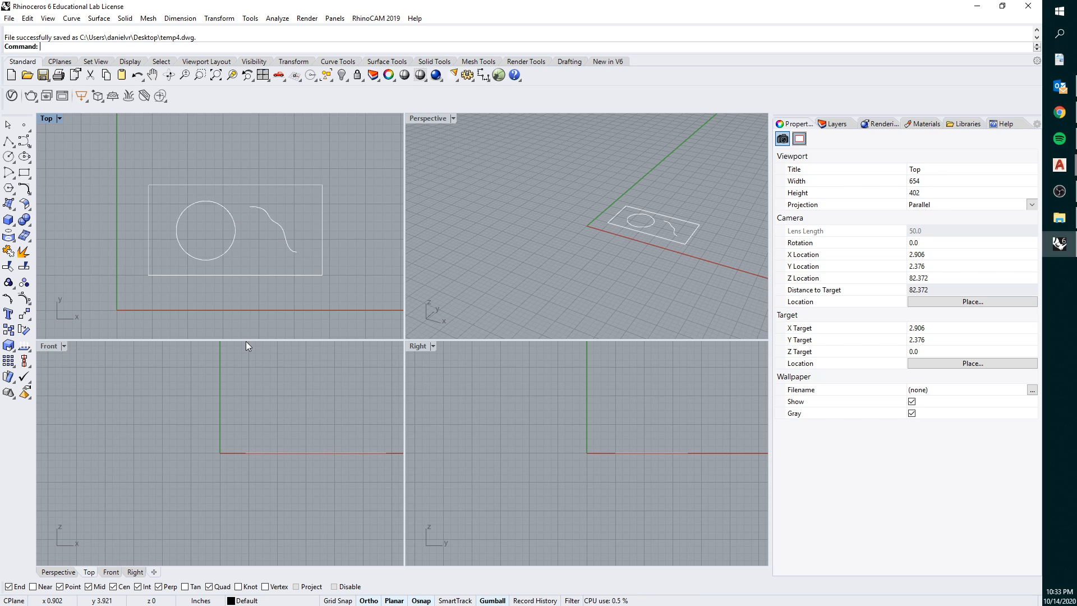
# Export all the curves to the Desktop as an AutoCAD drawing named temp5
pyautogui.hotkey('ctrl', 'a')
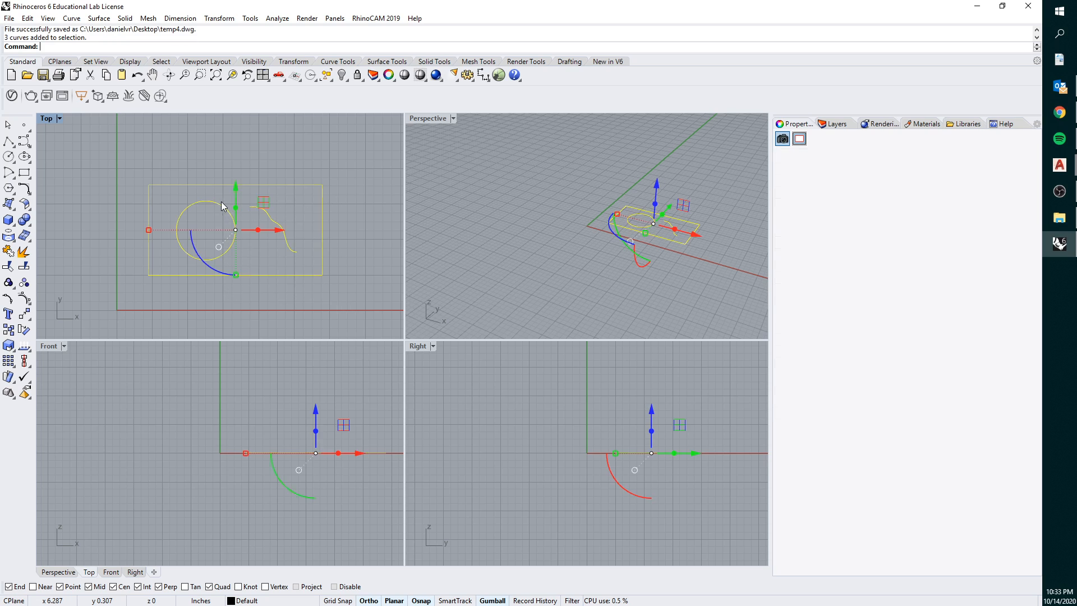
pyautogui.write('Export')
pyautogui.press('Return')
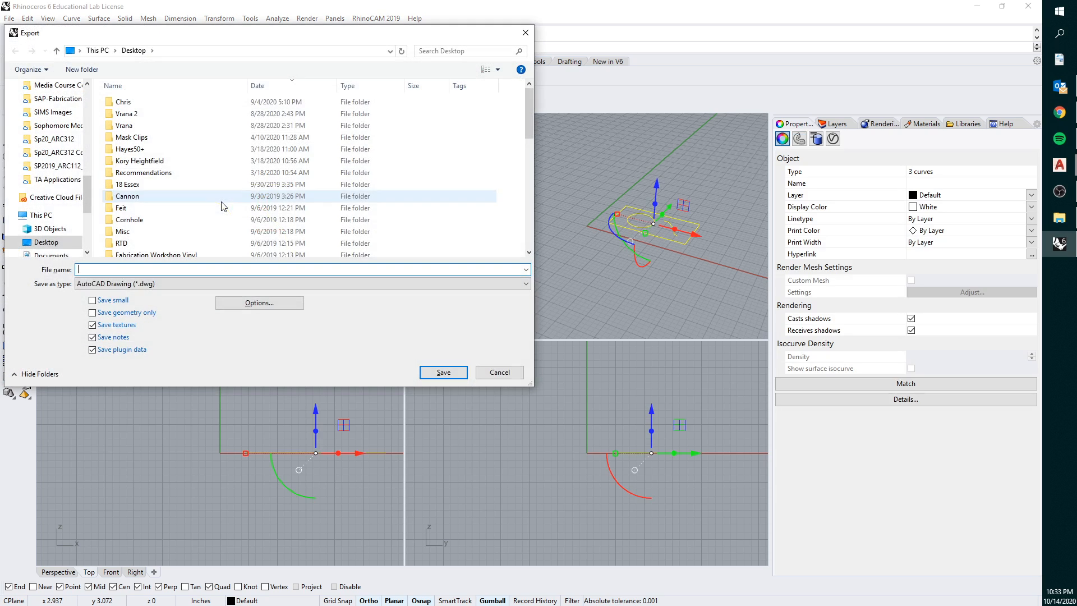
pyautogui.click(212, 270)
pyautogui.write('temp5')
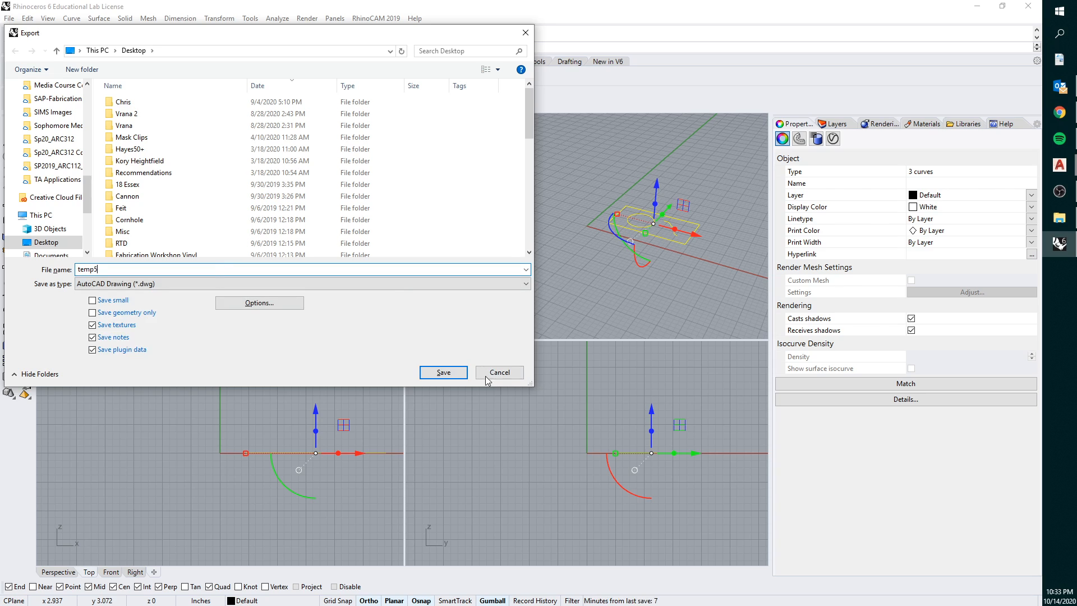
pyautogui.click(443, 372)
# Choose the Default export scheme and examine how it converts curves in the scheme editor
pyautogui.click(380, 234)
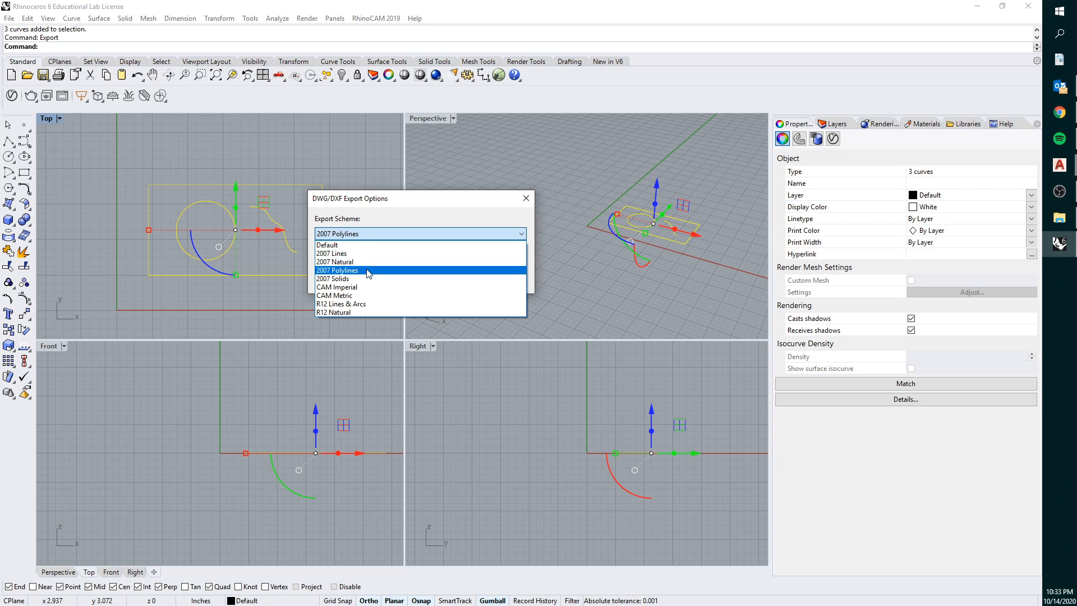
pyautogui.click(367, 245)
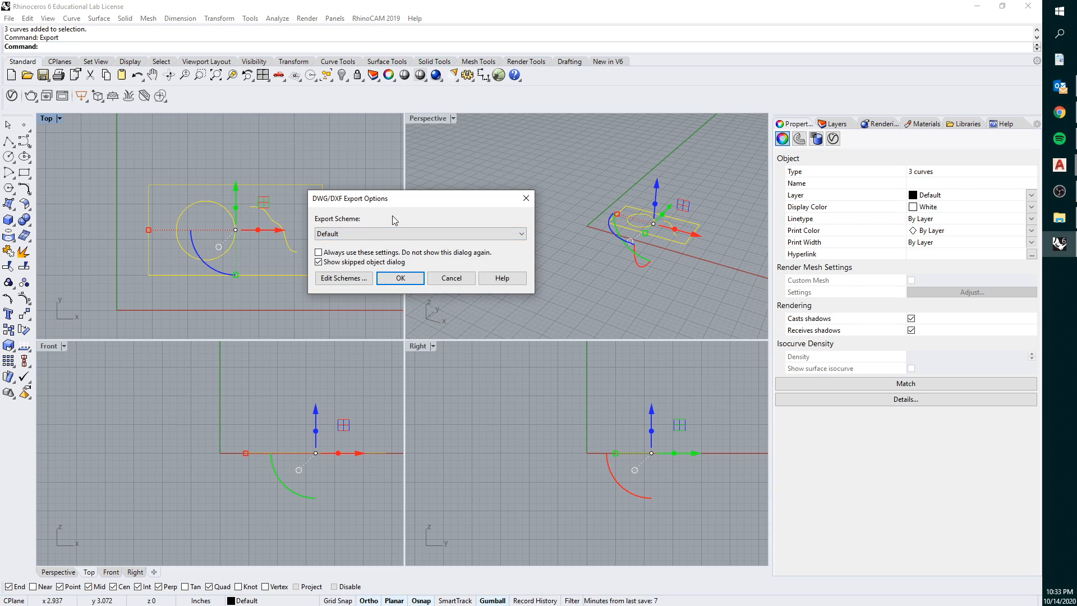
pyautogui.click(345, 277)
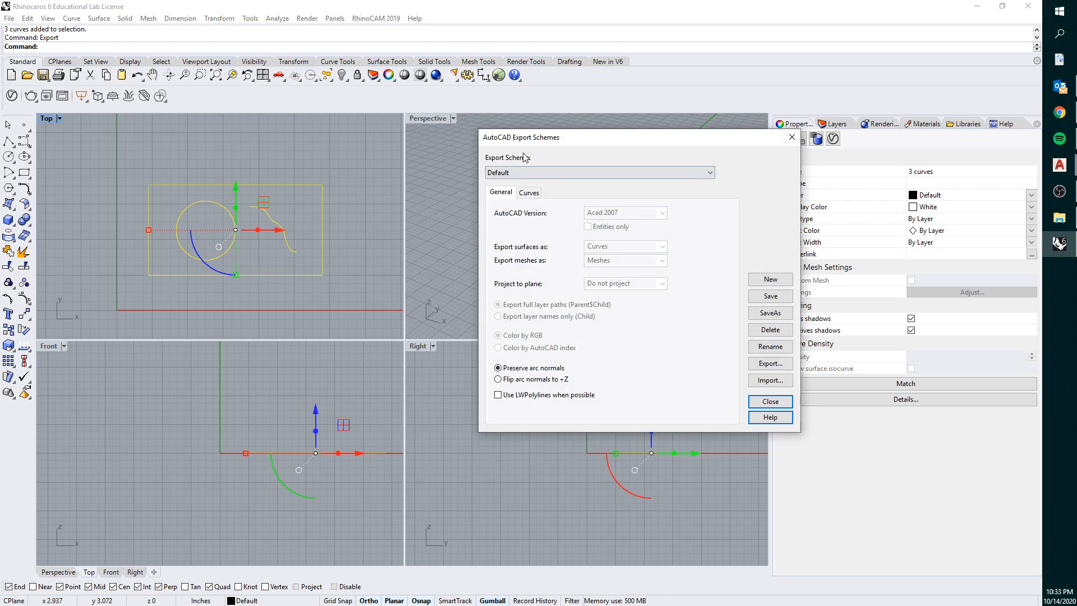
pyautogui.moveTo(549, 139); pyautogui.dragTo(343, 161)
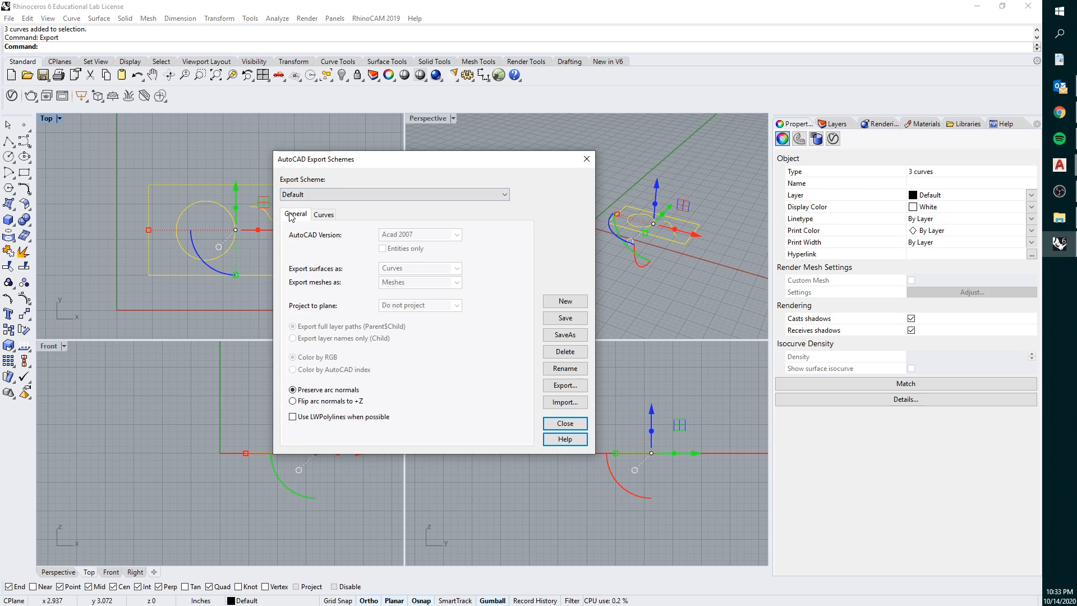
pyautogui.click(323, 214)
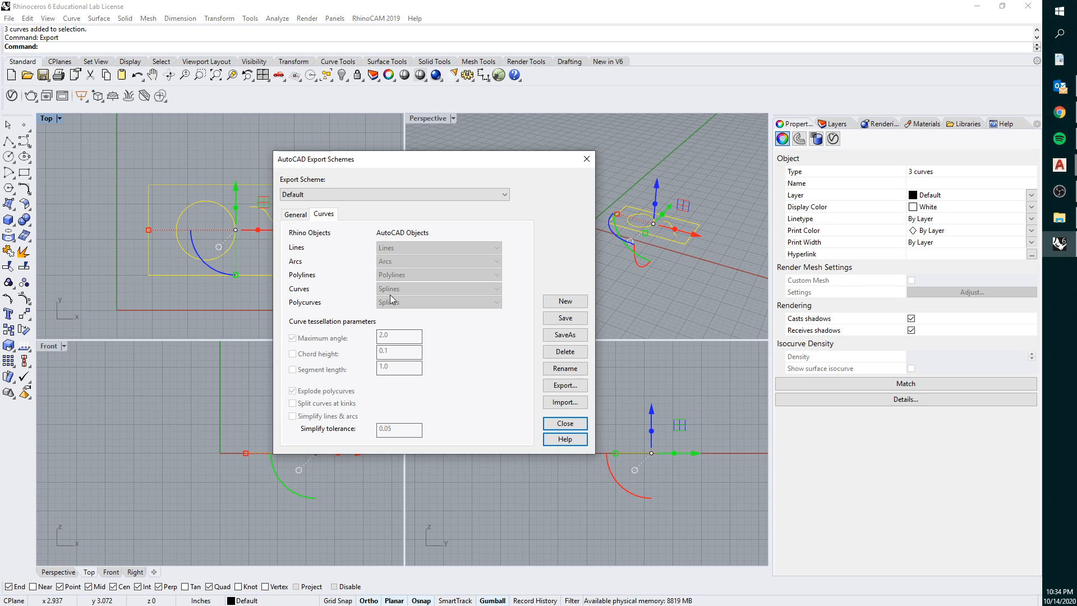
# Compare the curve conversion settings of the 2007 Lines, 2007 Natural and 2007 Polylines export schemes
pyautogui.click(363, 197)
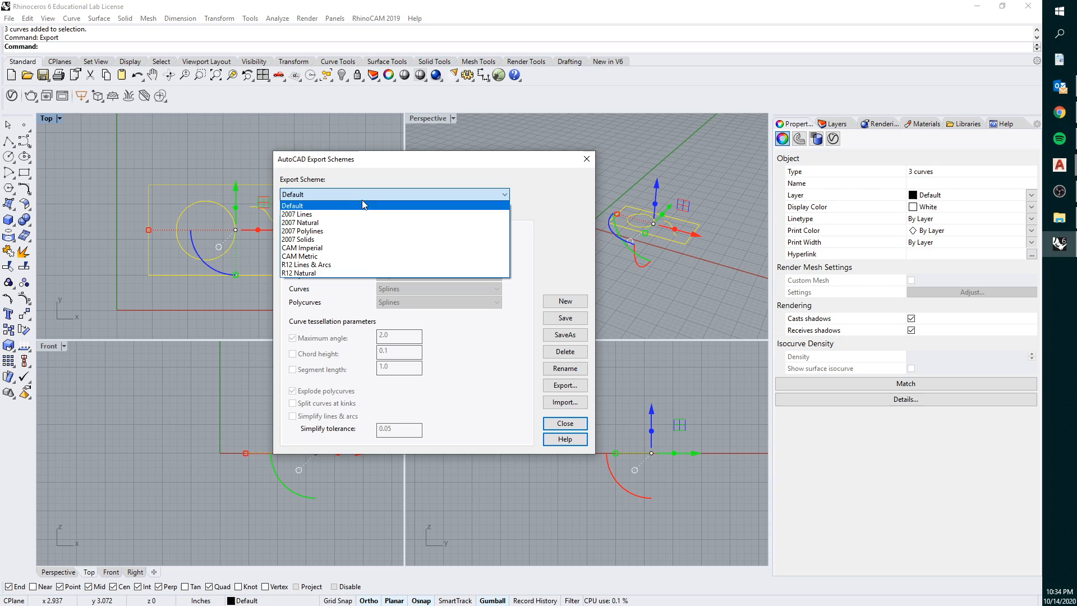
pyautogui.click(354, 216)
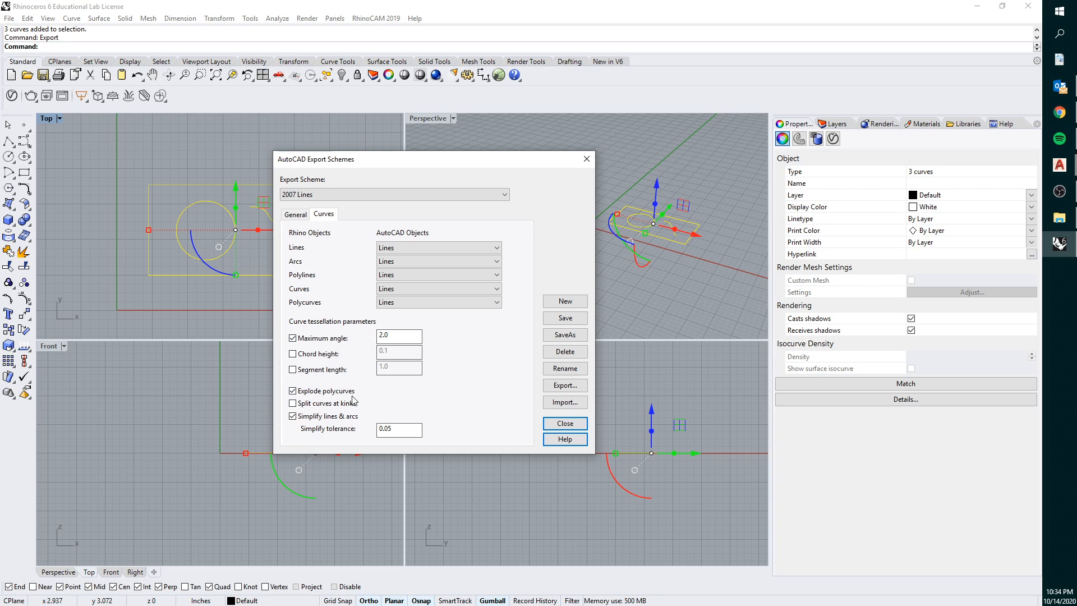
pyautogui.click(337, 194)
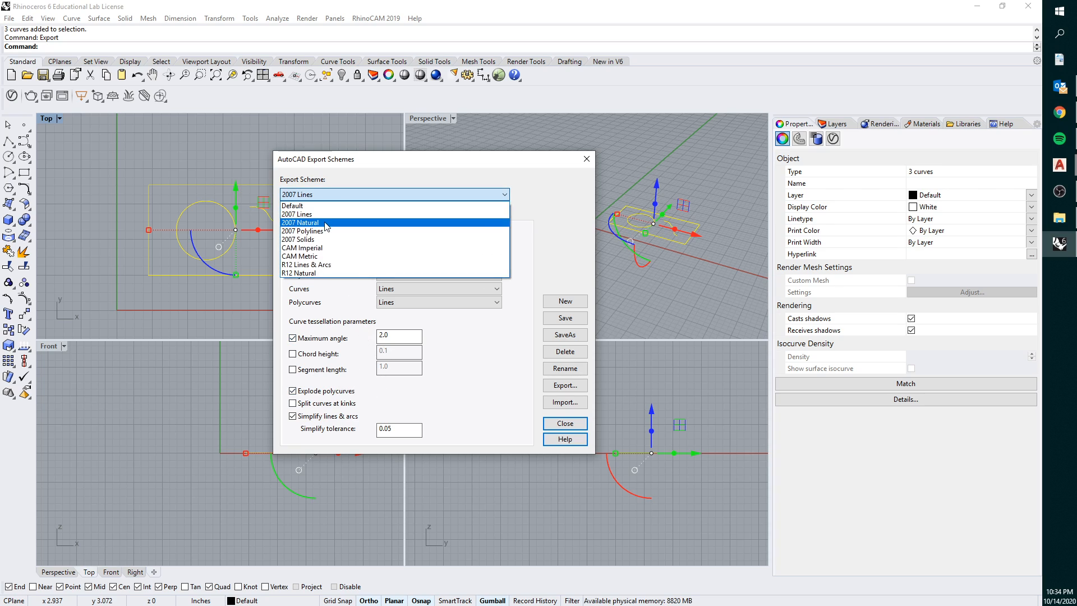
pyautogui.click(328, 220)
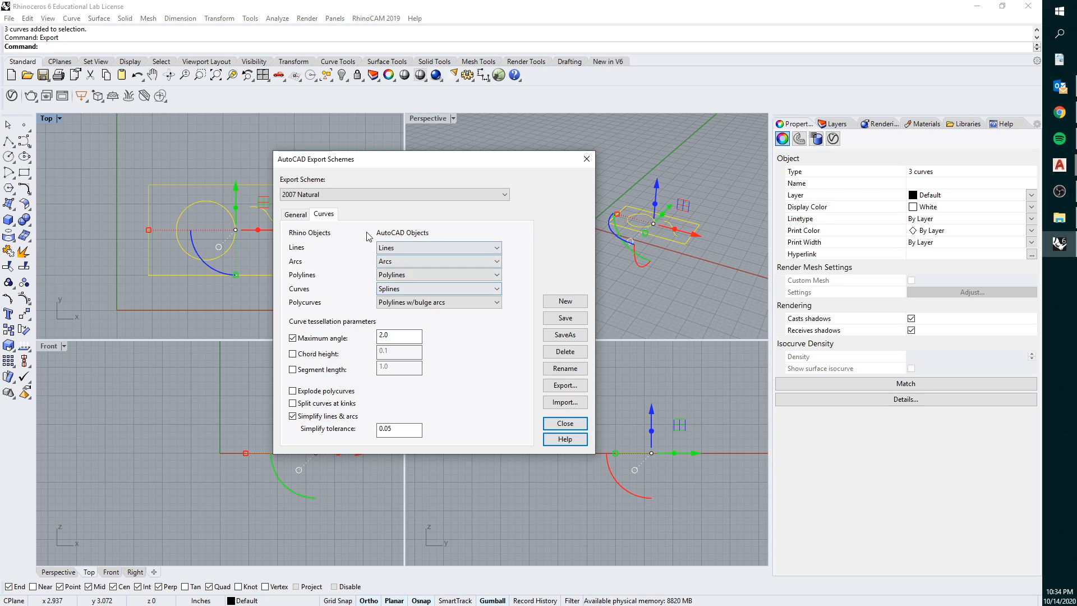
pyautogui.click(399, 247)
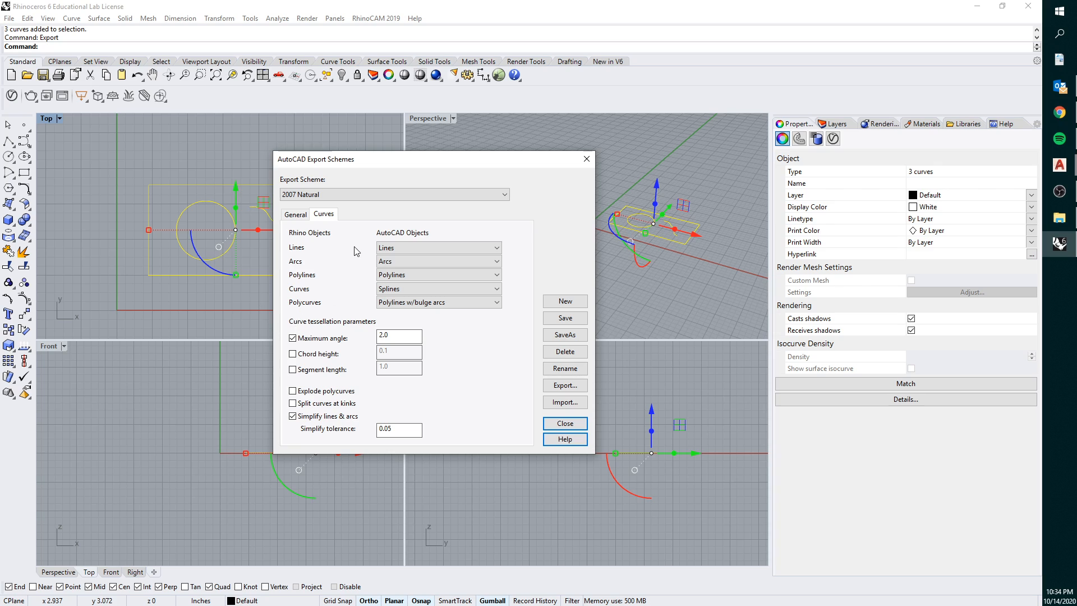
pyautogui.click(351, 200)
pyautogui.click(333, 234)
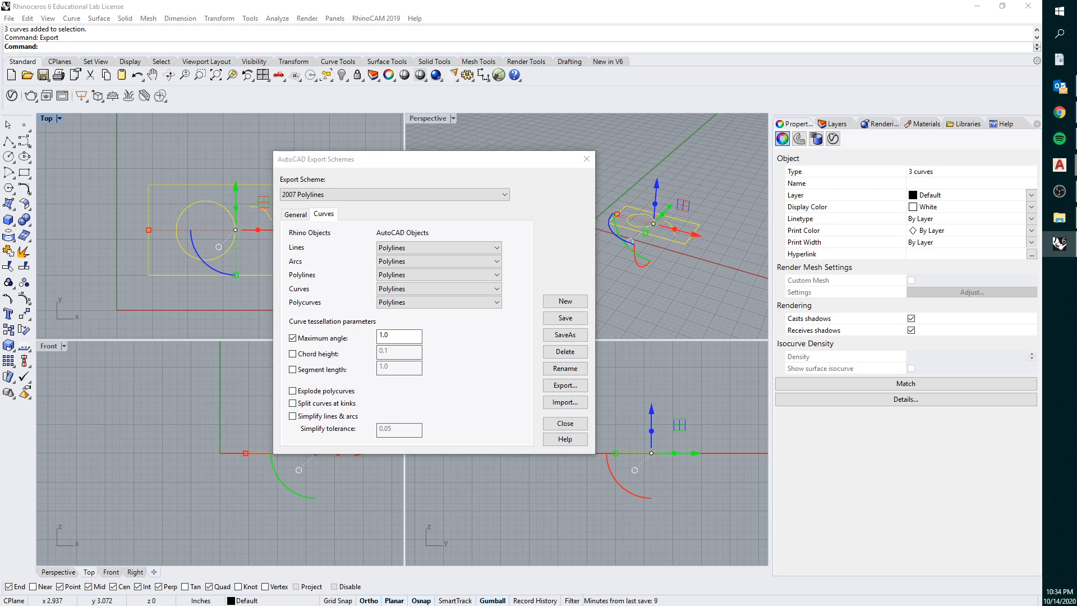
# Switch to AutoCAD and select the rectangle in the temp1 drawing to examine its grips
pyautogui.hotkey('alt', 'Tab')
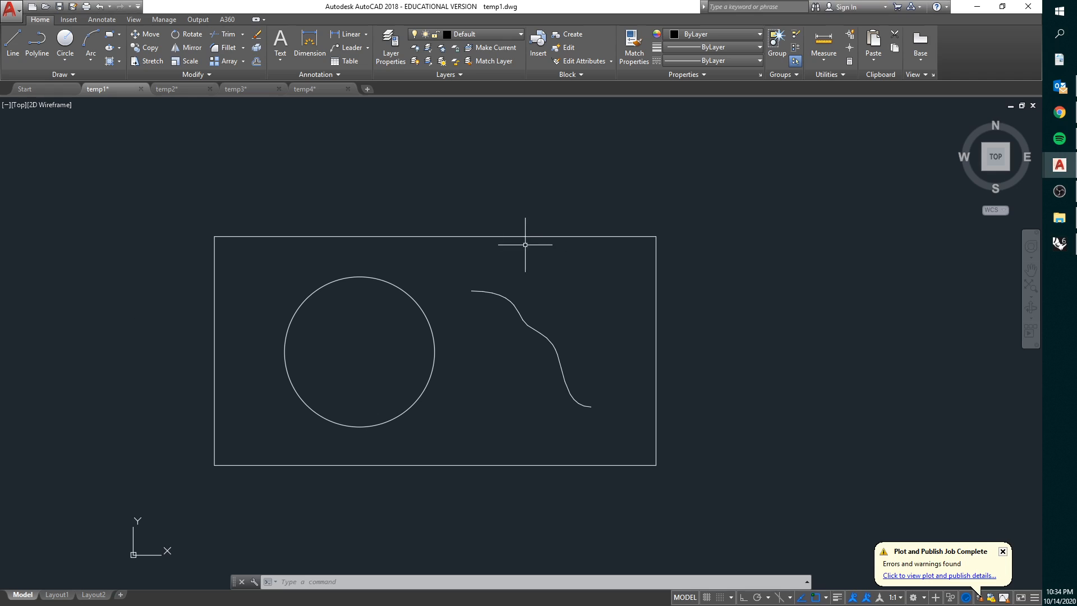
pyautogui.moveTo(470, 240); pyautogui.dragTo(513, 229, button='middle')
pyautogui.click(542, 252)
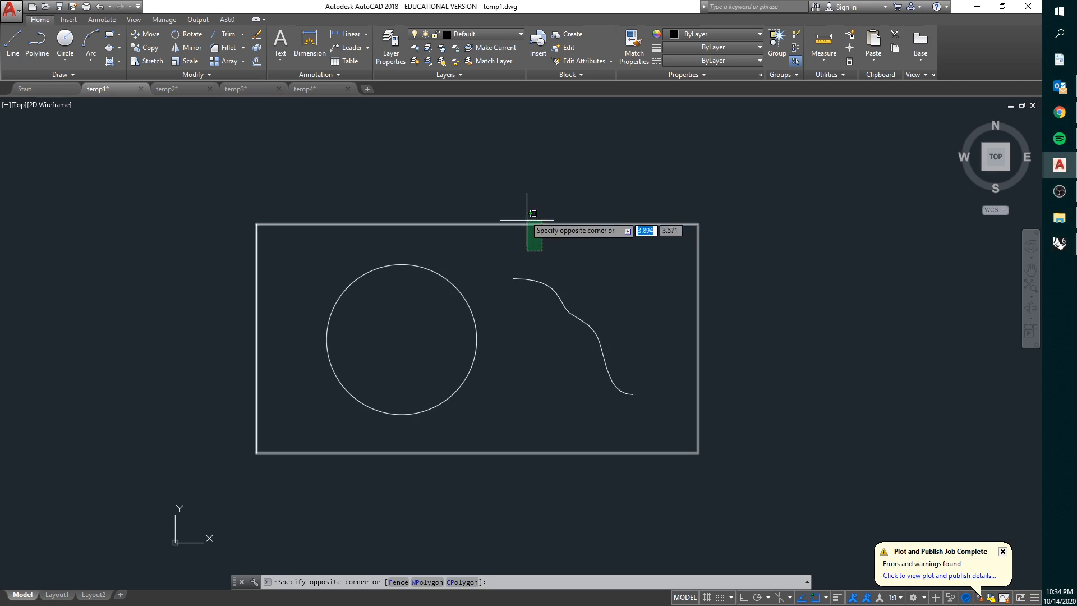
pyautogui.click(523, 197)
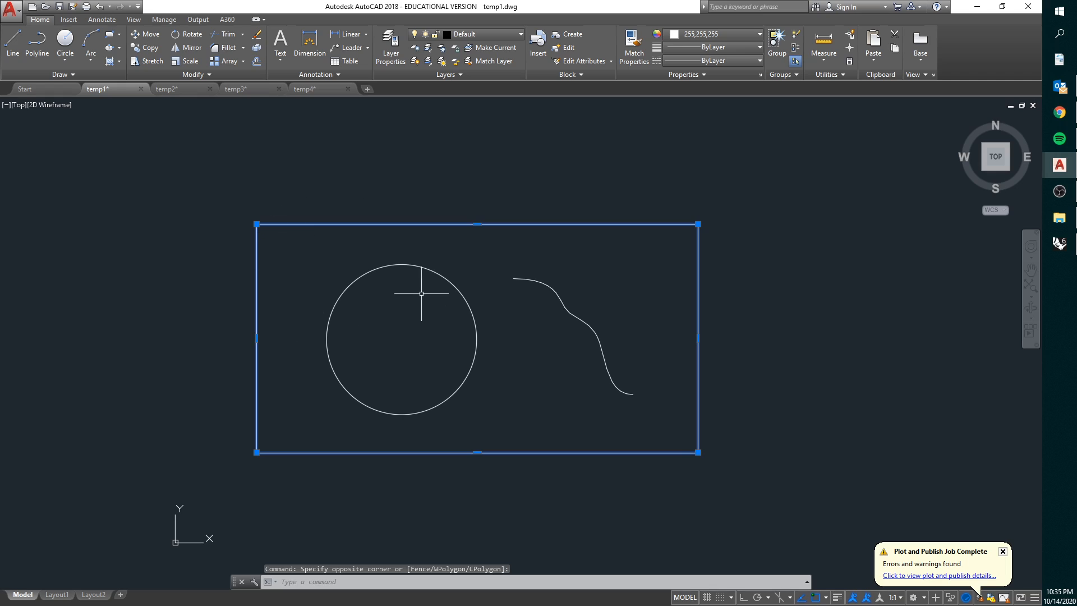
pyautogui.press('Escape')
# Move the circle in temp1 slightly up and to the right by its center grip, and enlarge its radius with a quadrant grip
pyautogui.click(452, 252)
pyautogui.click(431, 312)
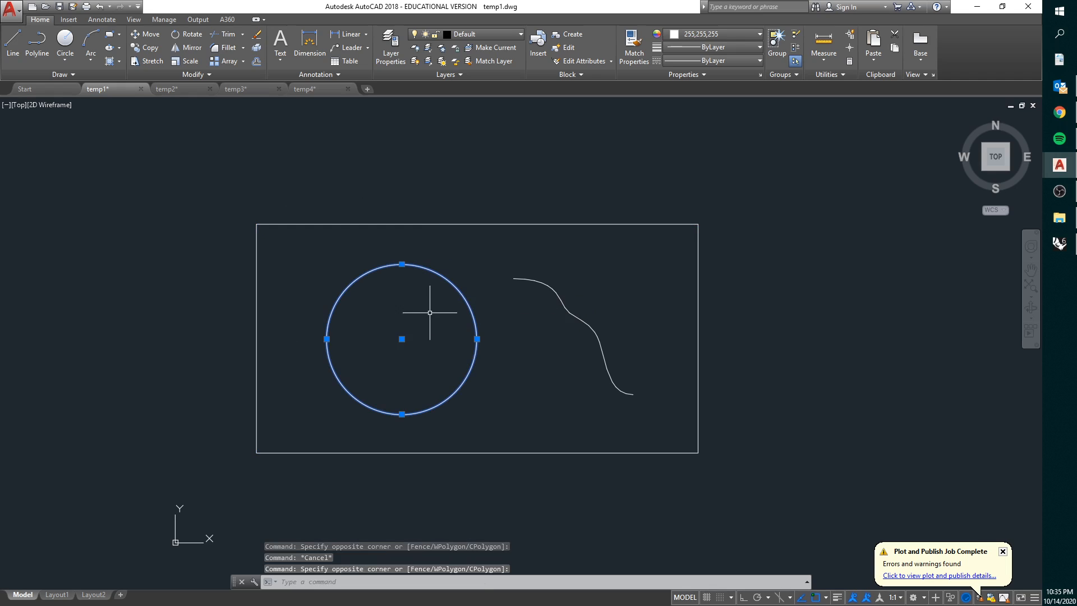
pyautogui.click(402, 339)
pyautogui.click(417, 326)
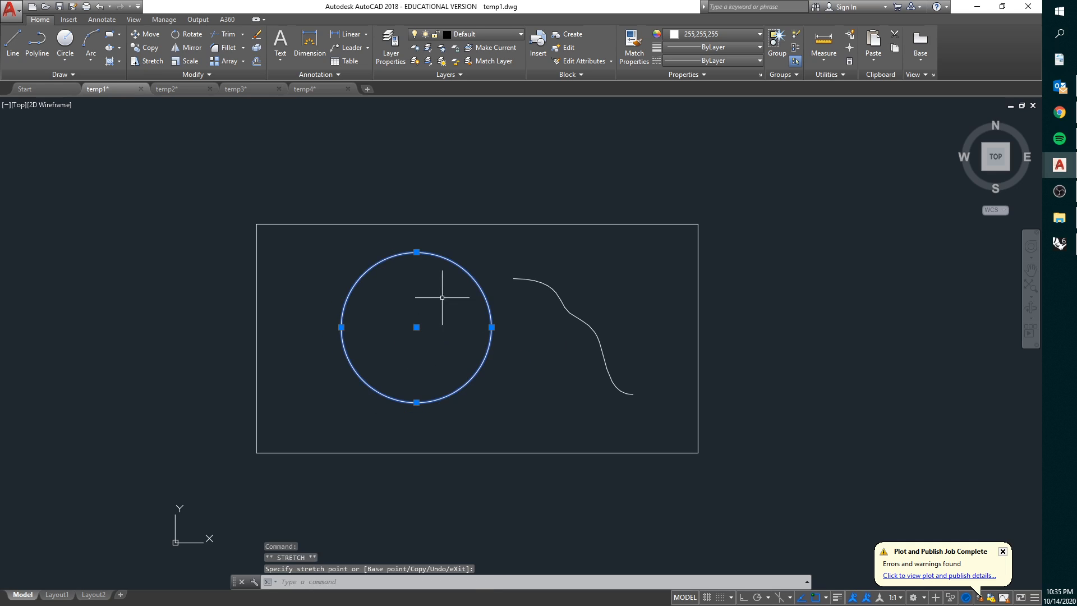
pyautogui.click(416, 252)
pyautogui.scroll(2, 433, 240)
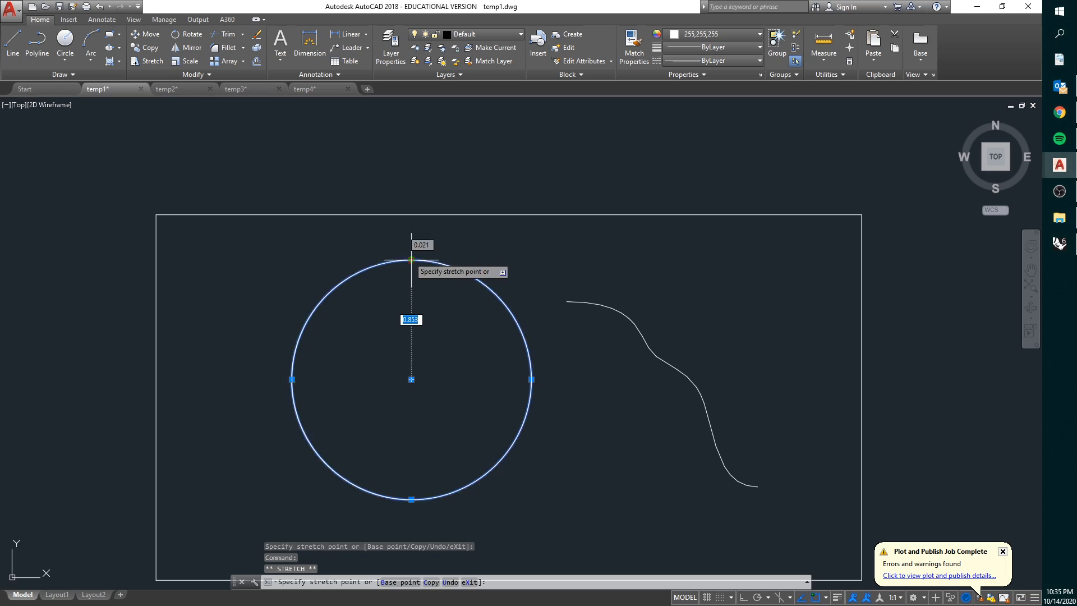
pyautogui.click(480, 260)
pyautogui.press('Escape')
# Examine the control points of the wavy curve and the grips of the circle in temp1
pyautogui.click(618, 329)
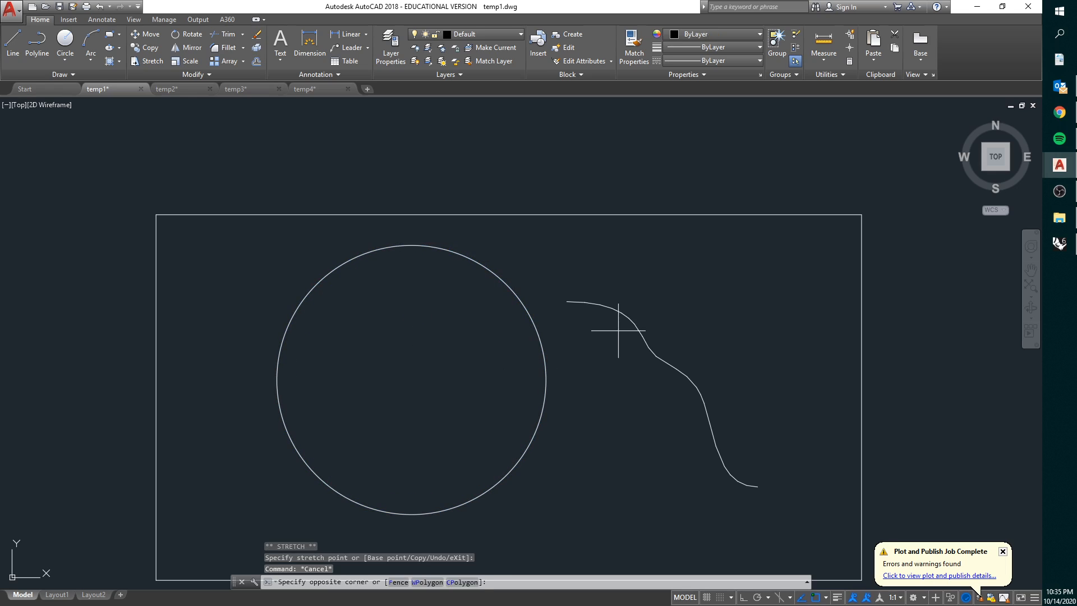
pyautogui.click(605, 303)
pyautogui.moveTo(639, 352); pyautogui.dragTo(539, 308, button='middle')
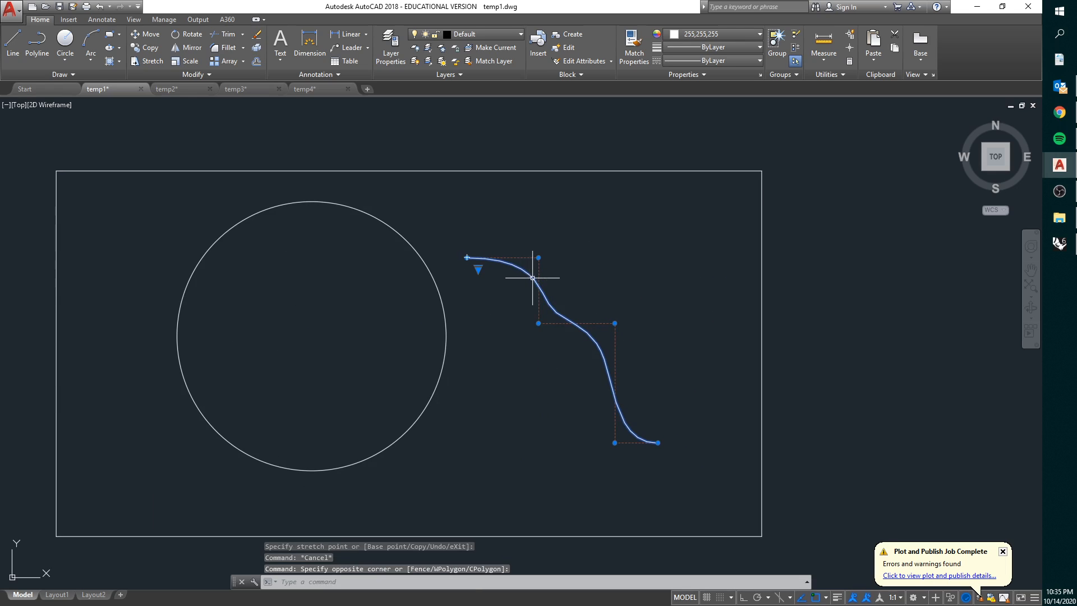
pyautogui.moveTo(467, 257)
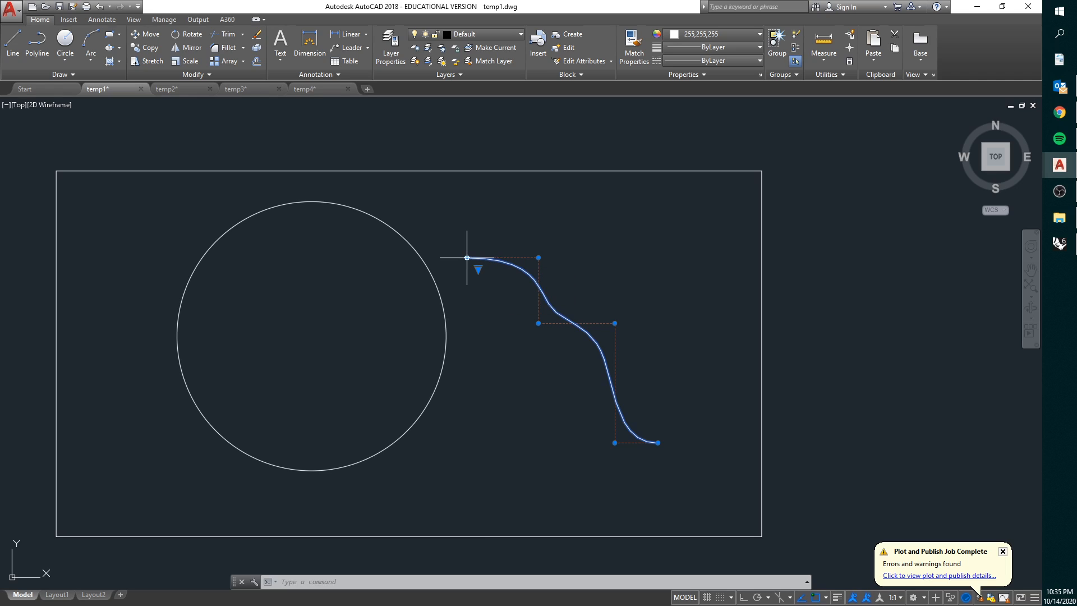
pyautogui.press('Escape')
pyautogui.click(476, 352)
pyautogui.click(423, 318)
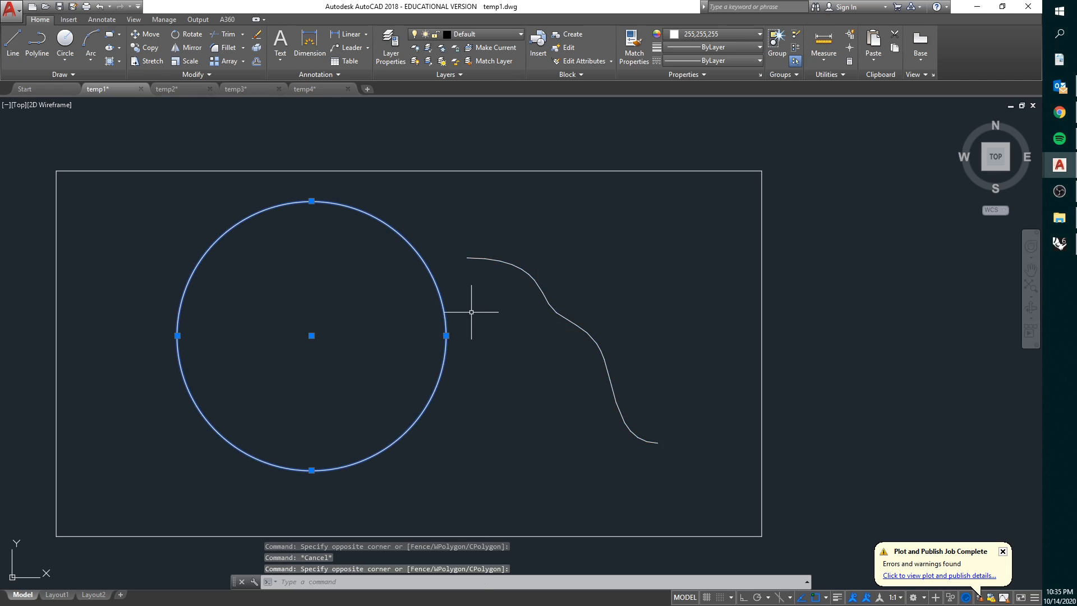
pyautogui.press('Escape')
# View the properties of the wavy curve in temp1 to check its object type, then close them and clear the selection
pyautogui.click(525, 299)
pyautogui.click(519, 240)
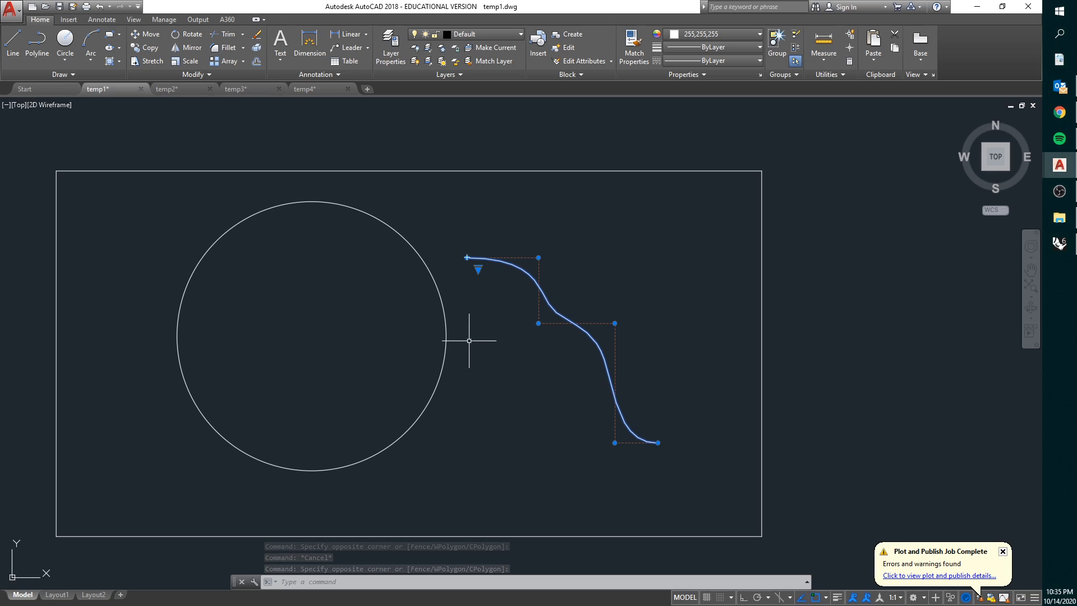
pyautogui.write('properties')
pyautogui.press('Return')
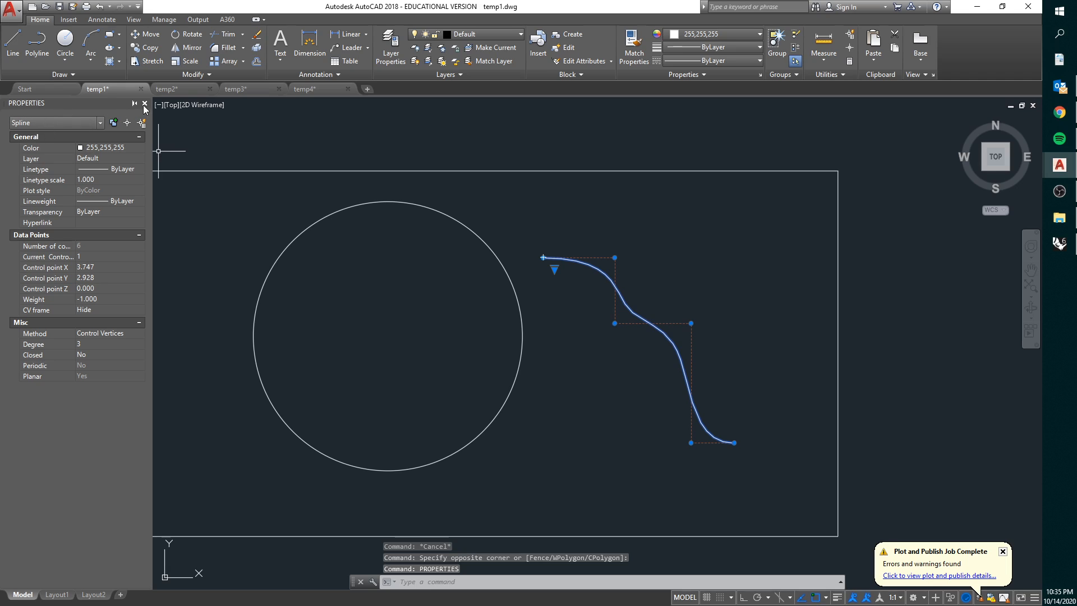
pyautogui.click(145, 103)
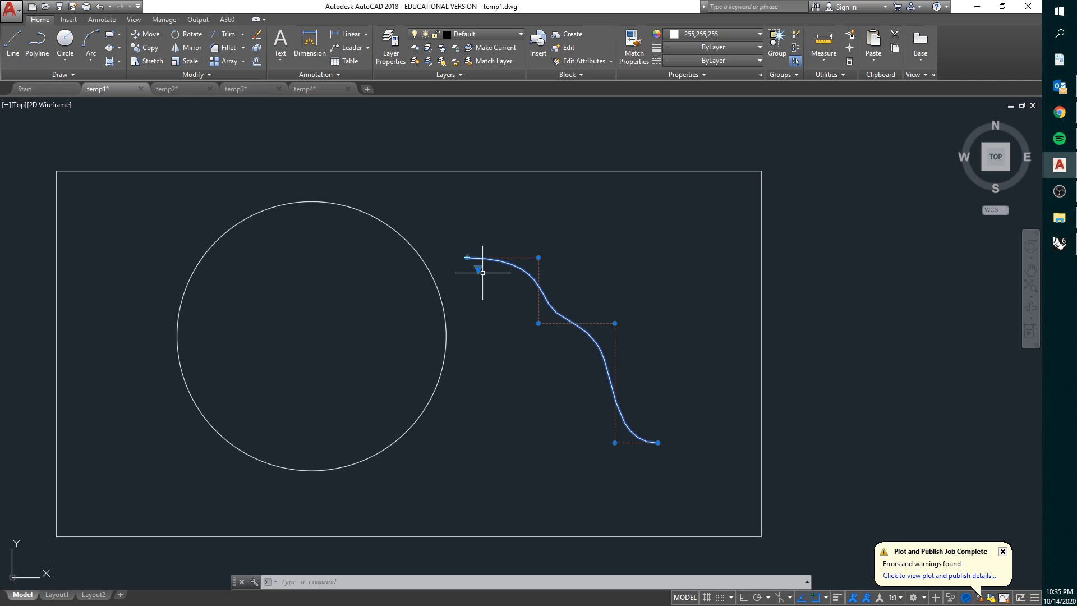
pyautogui.press('Escape')
# Switch to the temp2 drawing and select the rectangle's upper, right and lower edges in turn to examine how they are built
pyautogui.click(185, 89)
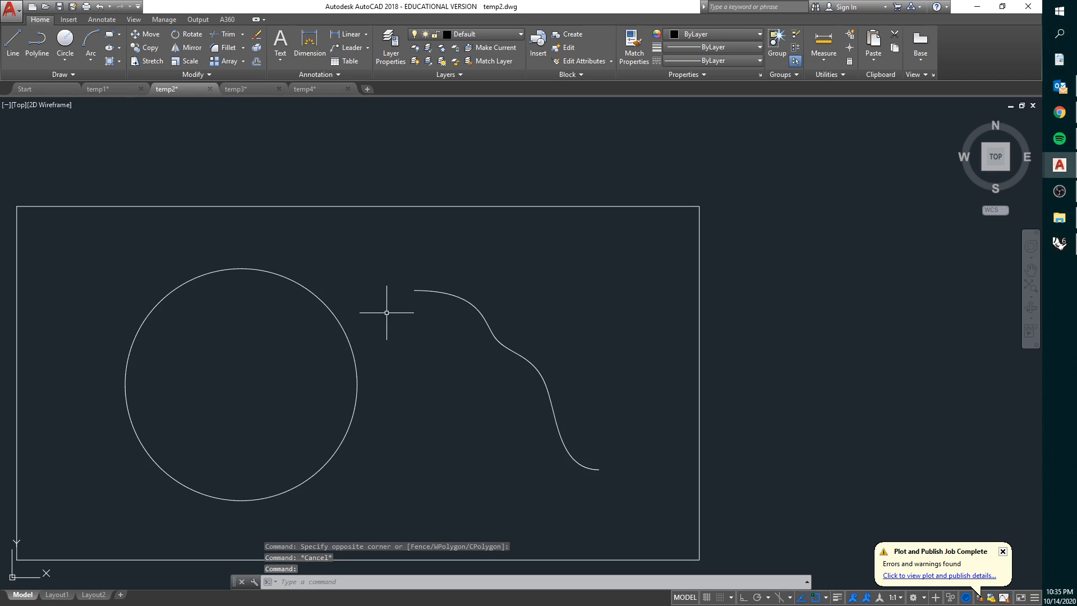
pyautogui.click(393, 234)
pyautogui.click(366, 188)
pyautogui.moveTo(342, 239); pyautogui.dragTo(395, 205, button='middle')
pyautogui.click(815, 294)
pyautogui.click(688, 253)
pyautogui.press('Escape')
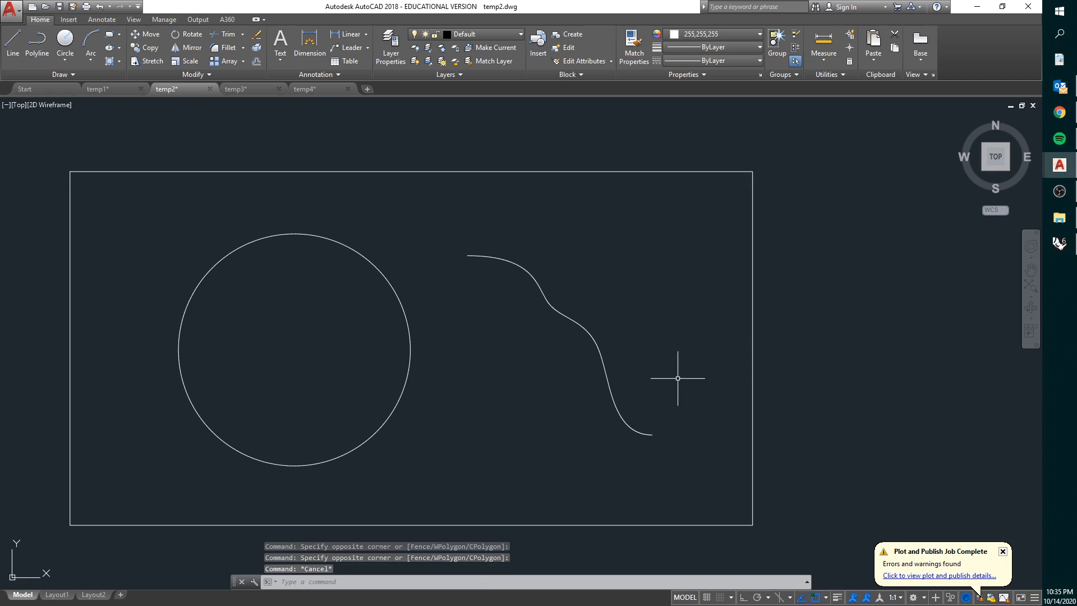
pyautogui.click(621, 485)
pyautogui.click(587, 532)
pyautogui.press('Escape')
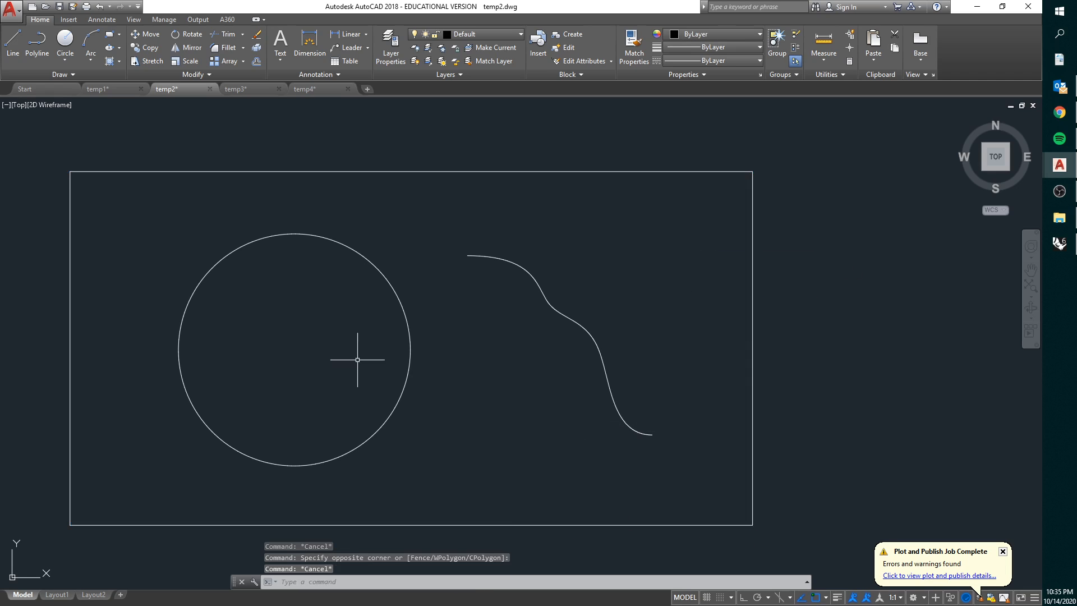
# Select part of the circle's outline in temp2 and examine its individual segments up close
pyautogui.click(424, 379)
pyautogui.click(392, 337)
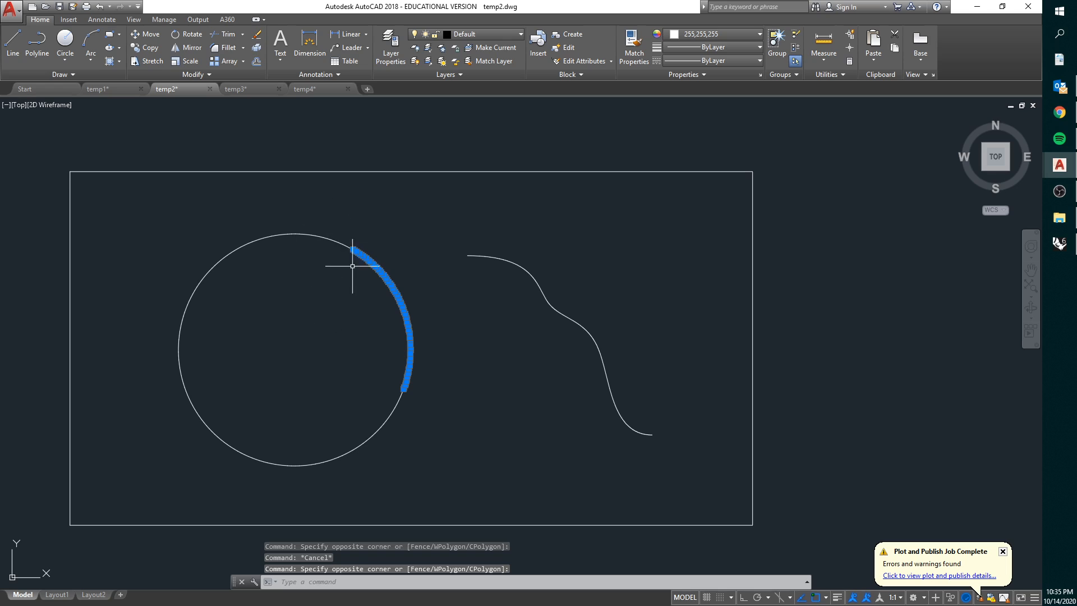
pyautogui.scroll(10, 352, 266)
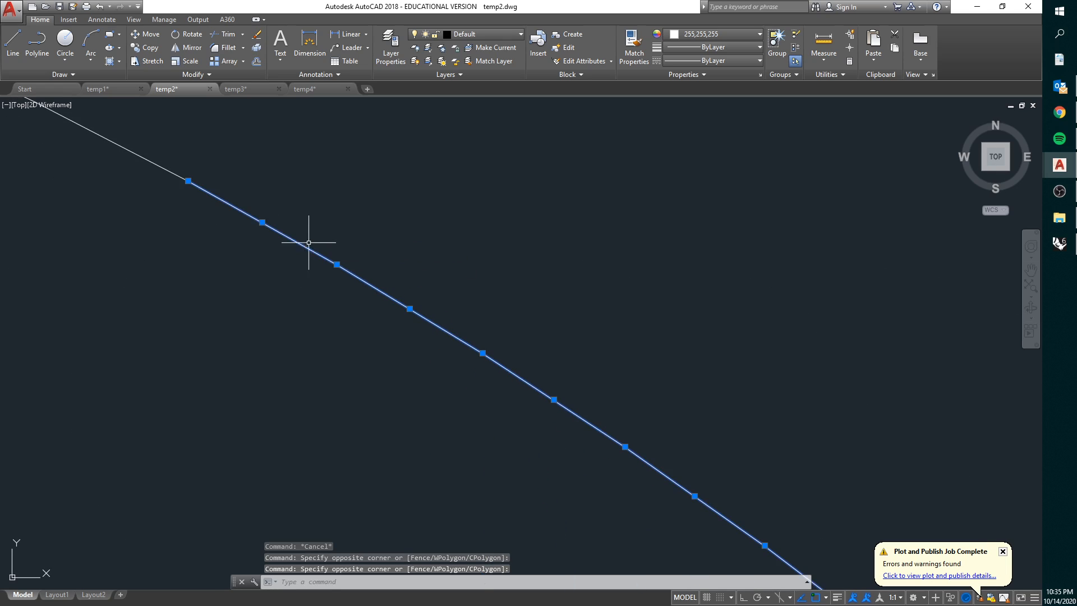
pyautogui.scroll(-4, 308, 243)
pyautogui.press('Escape')
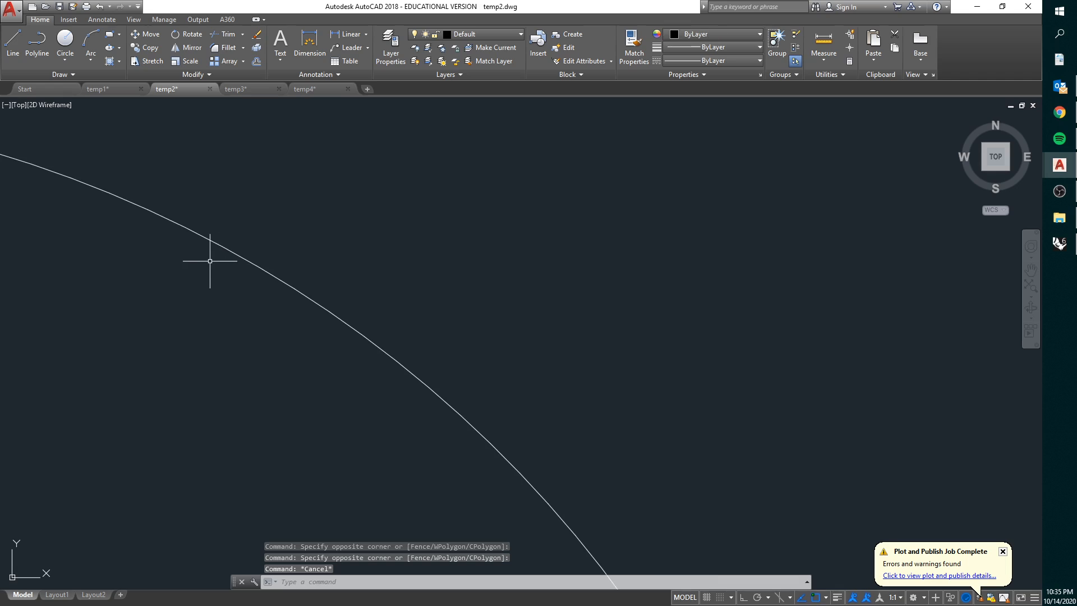
pyautogui.moveTo(210, 261); pyautogui.dragTo(297, 243, button='middle')
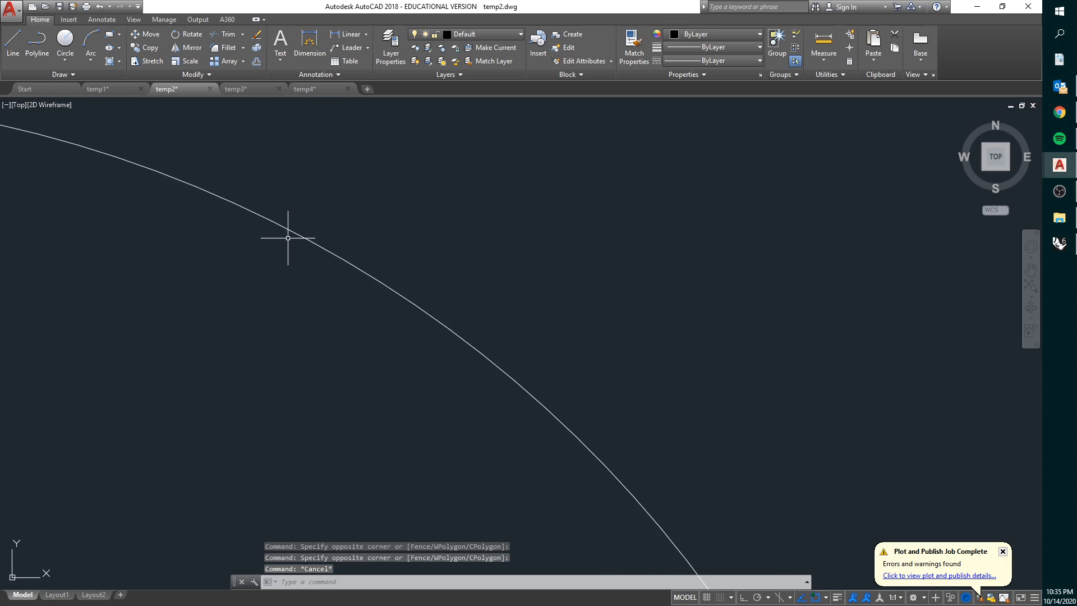
pyautogui.click(287, 230)
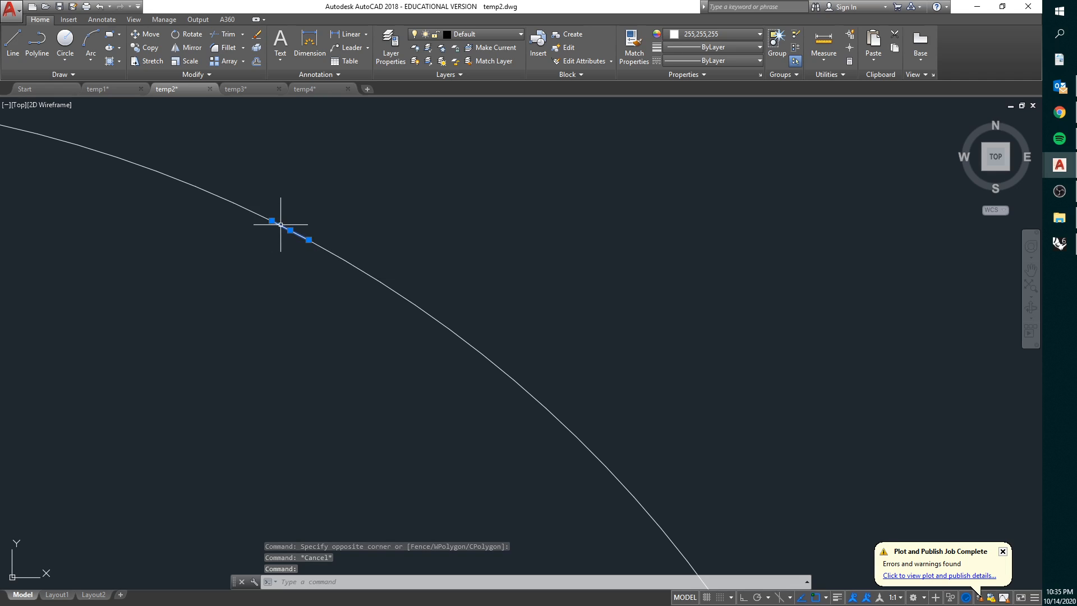
# Inspect the end points of the selected circle segment in temp2, and clear the selection
pyautogui.scroll(4, 291, 228)
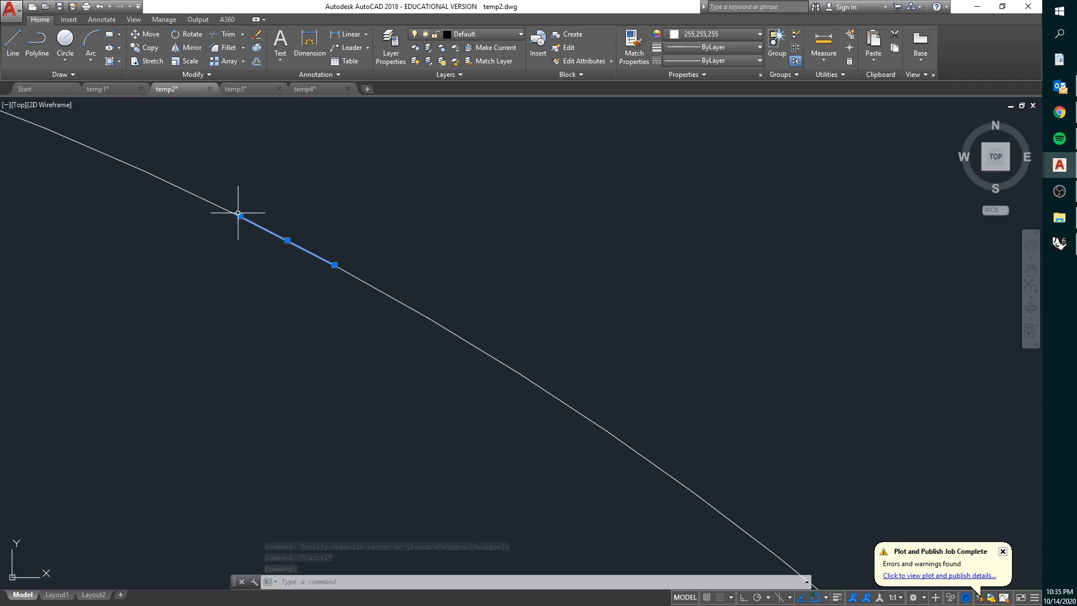
pyautogui.click(382, 284)
pyautogui.press('Escape')
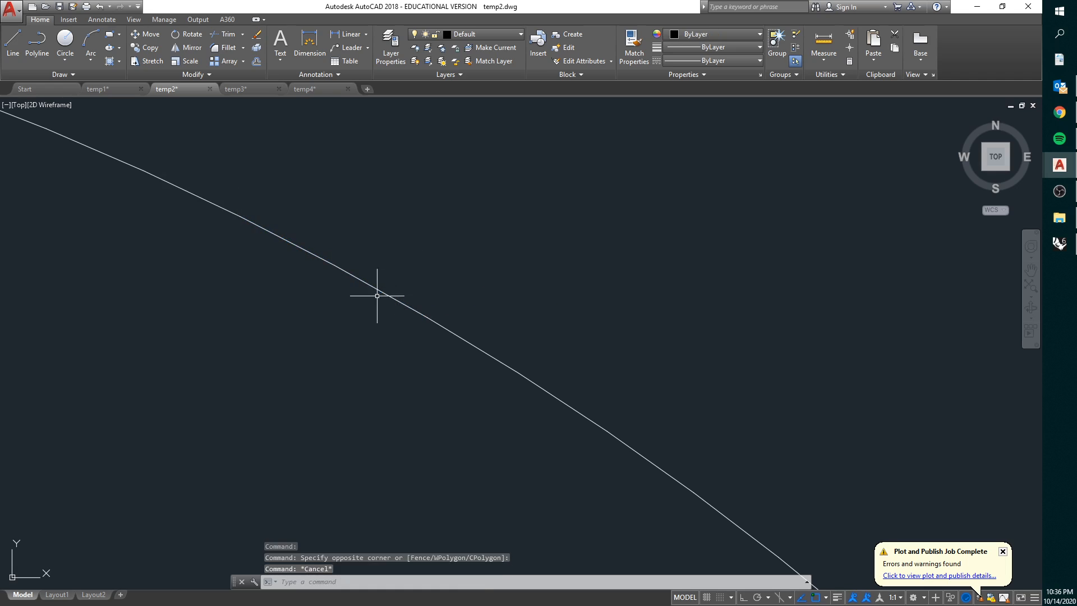
# Select part of the wavy curve in temp2 to examine its polyline vertices up close, and deselect it
pyautogui.scroll(-5, 351, 320)
pyautogui.moveTo(550, 357); pyautogui.dragTo(456, 301, button='middle')
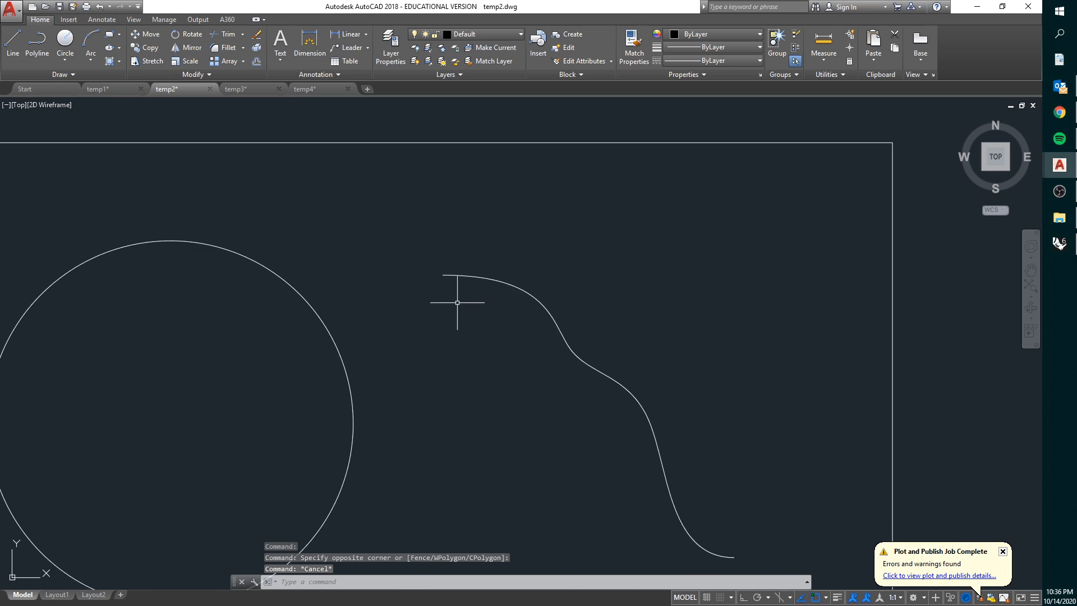
pyautogui.scroll(2, 516, 316)
pyautogui.click(560, 318)
pyautogui.click(429, 172)
pyautogui.scroll(1, 453, 209)
pyautogui.scroll(2, 392, 229)
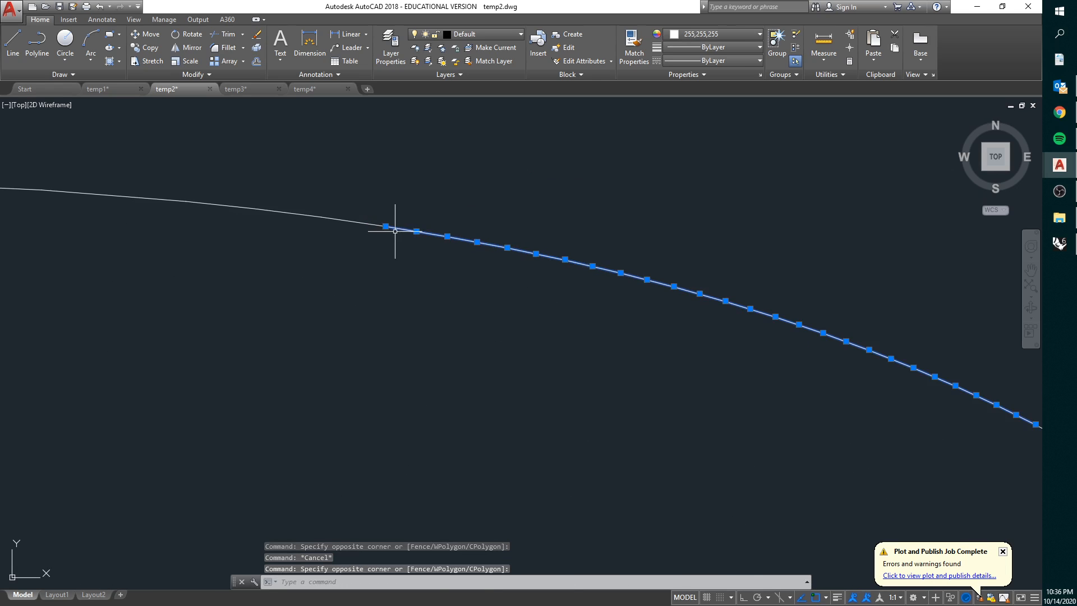
pyautogui.press('Escape')
pyautogui.scroll(-3, 425, 260)
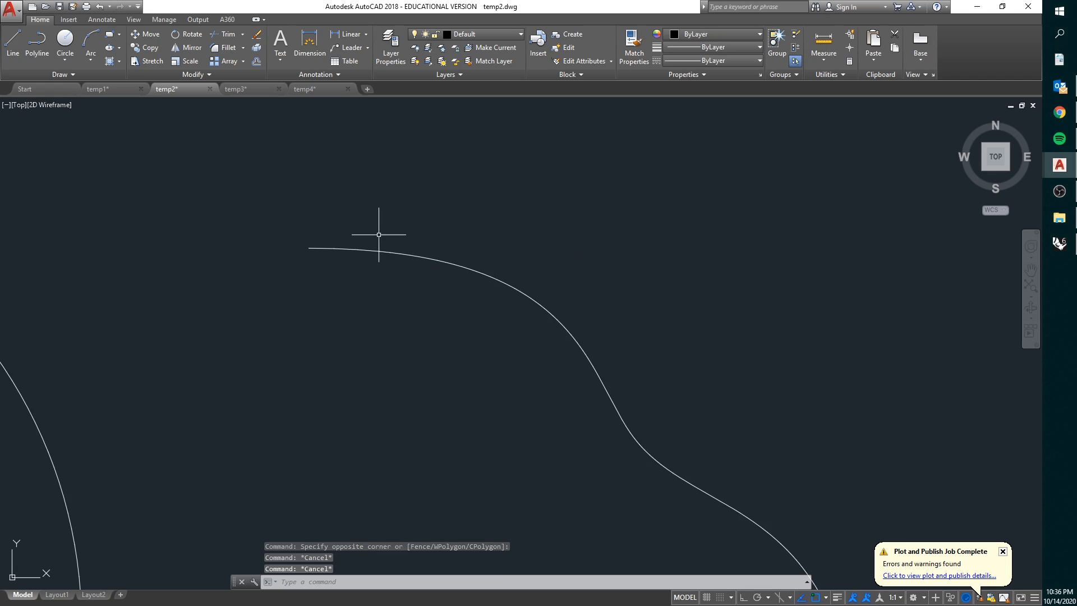
# Switch to the temp3 drawing and select the wavy curve, circle and rectangle to examine their grips
pyautogui.click(235, 89)
pyautogui.click(482, 220)
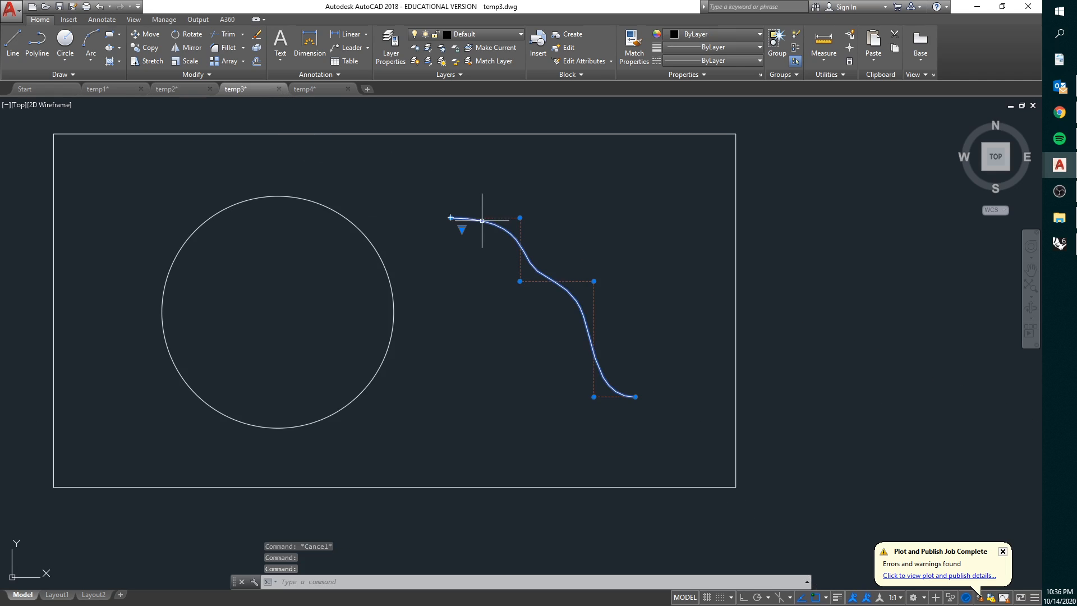
pyautogui.click(428, 234)
pyautogui.click(314, 228)
pyautogui.click(392, 173)
pyautogui.click(363, 123)
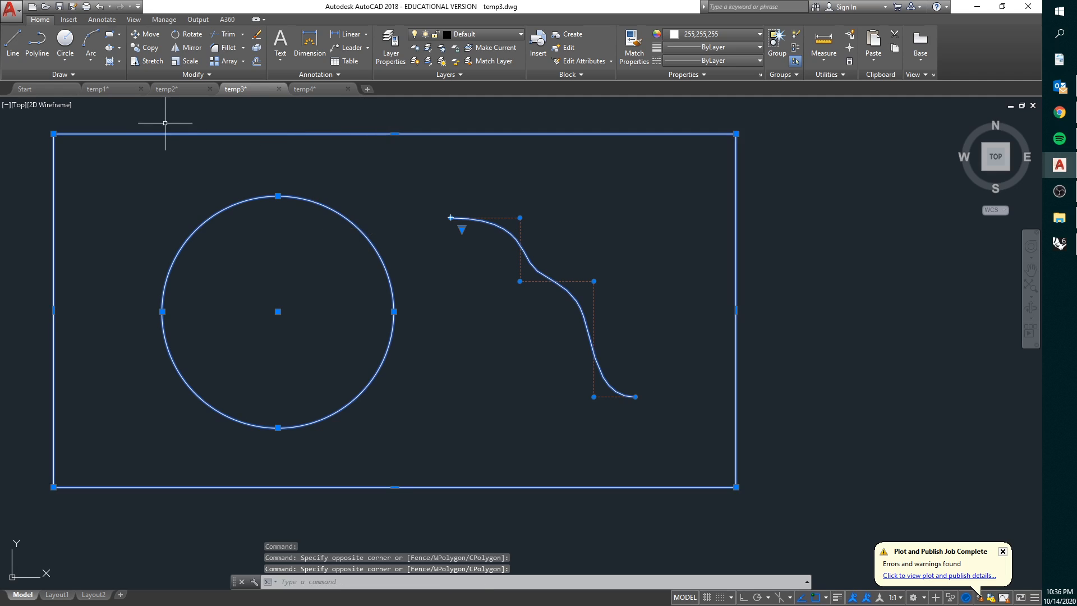
pyautogui.press('Escape')
# Compare the temp1 drawing with the temp3 drawing
pyautogui.click(111, 87)
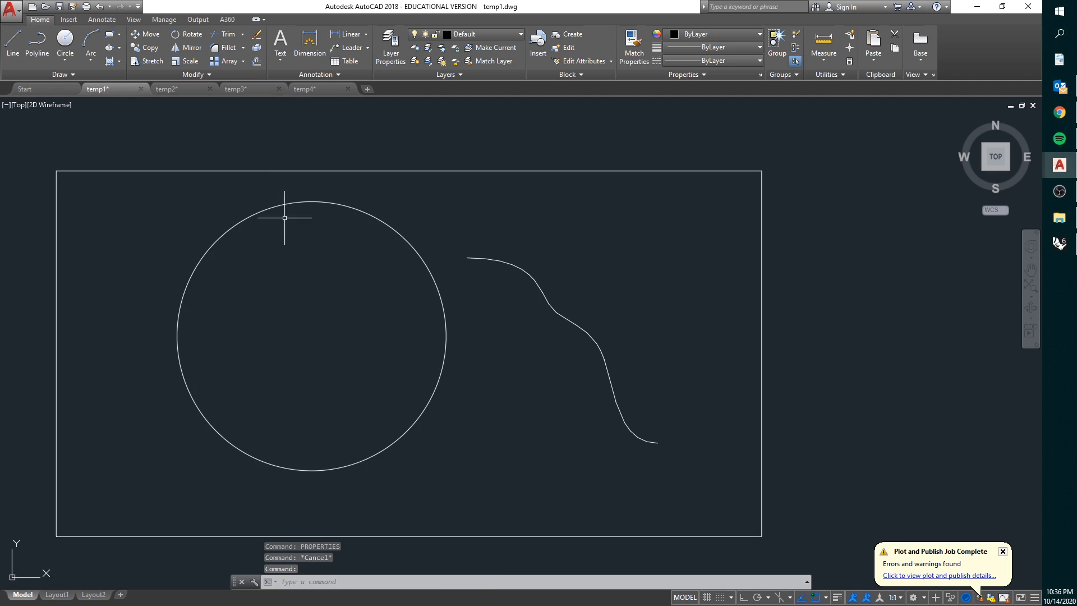
pyautogui.click(245, 91)
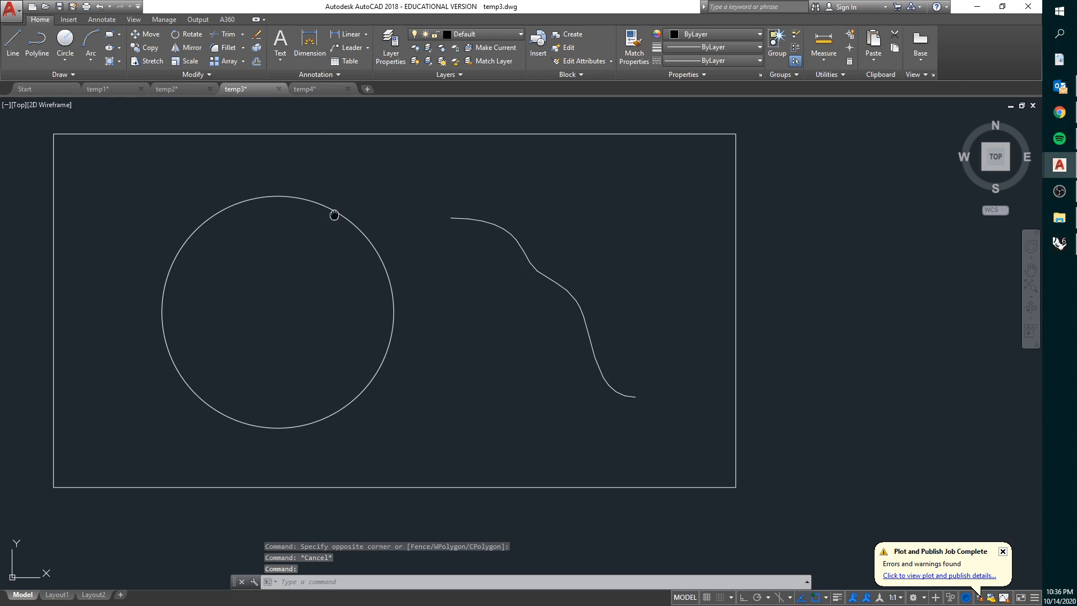
pyautogui.moveTo(334, 214); pyautogui.dragTo(355, 247, button='middle')
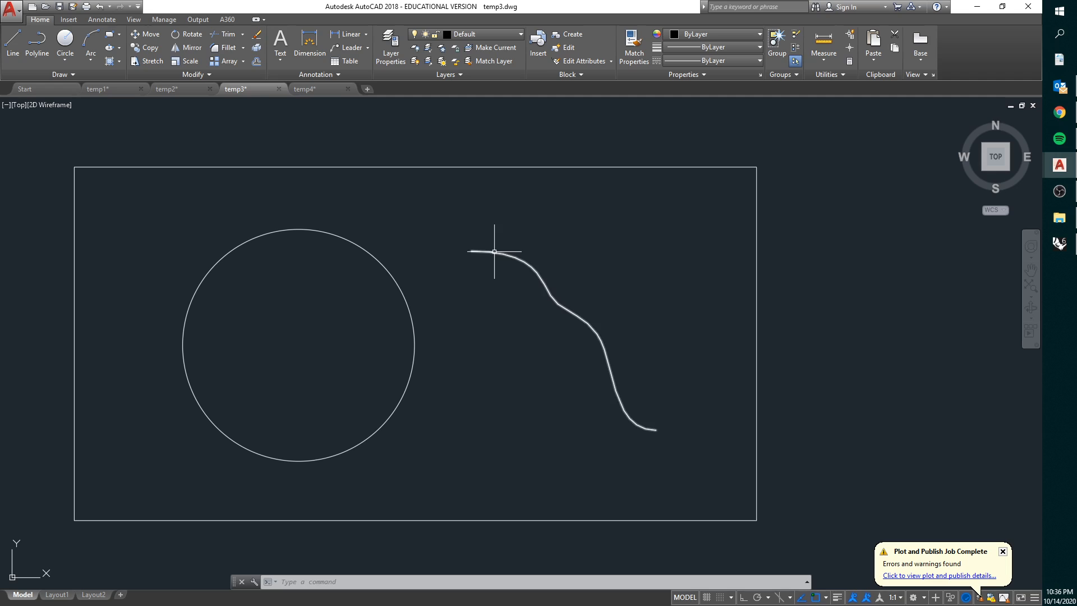
# Switch to the temp4 drawing and select the circle to examine its vertices up close, then deselect it
pyautogui.click(305, 89)
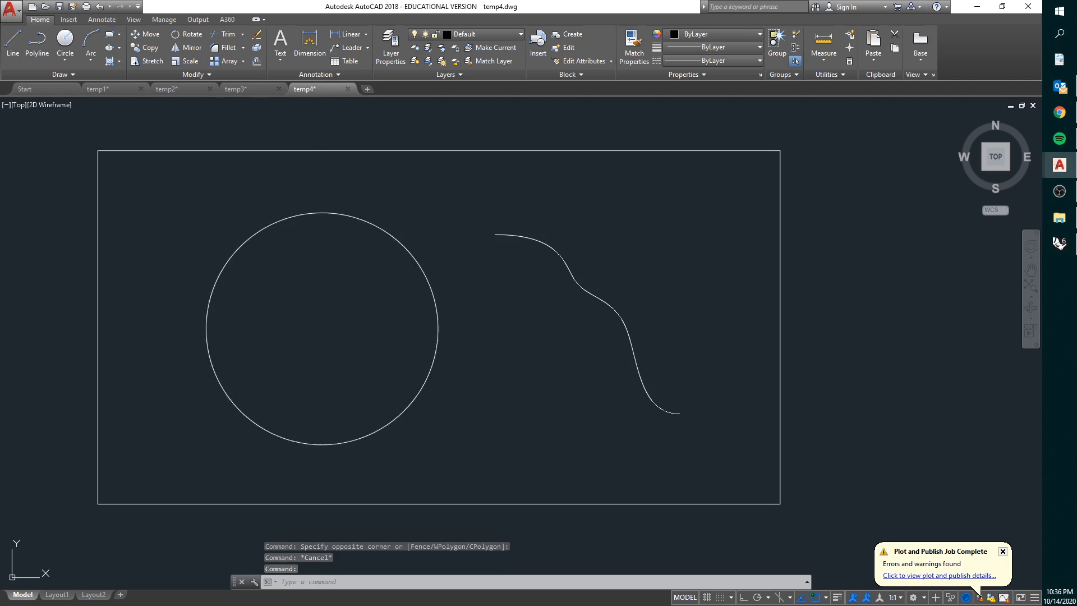
pyautogui.click(363, 221)
pyautogui.moveTo(362, 219)
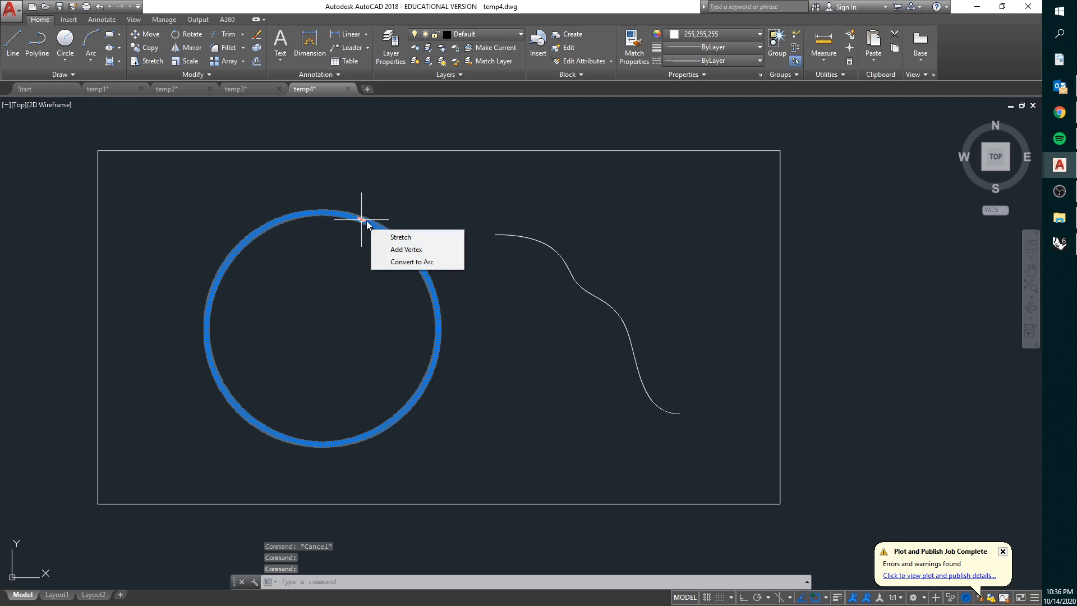
pyautogui.scroll(10, 365, 221)
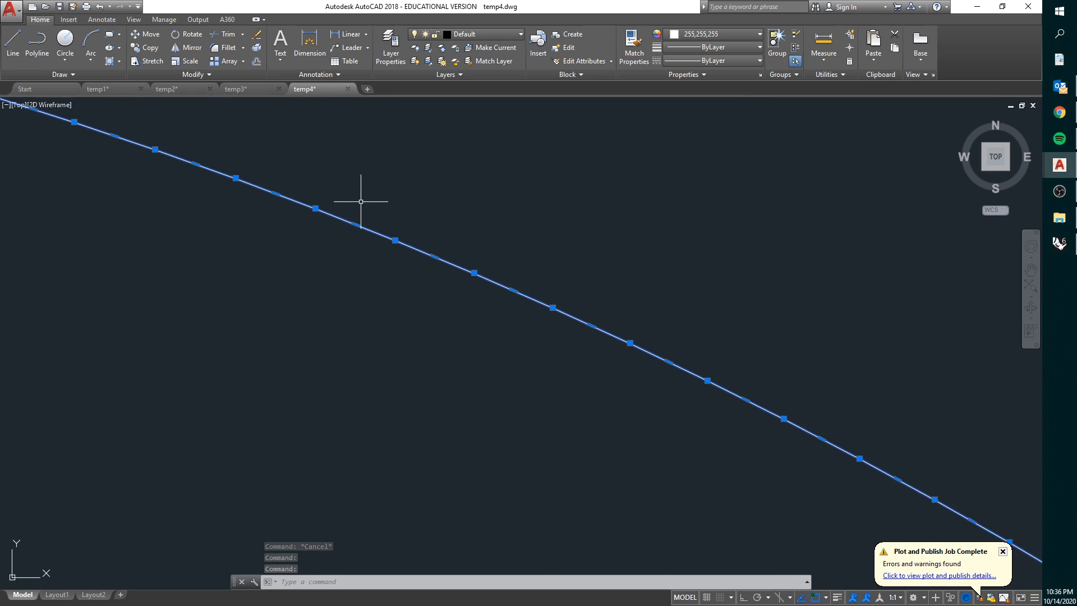
pyautogui.scroll(-10, 371, 205)
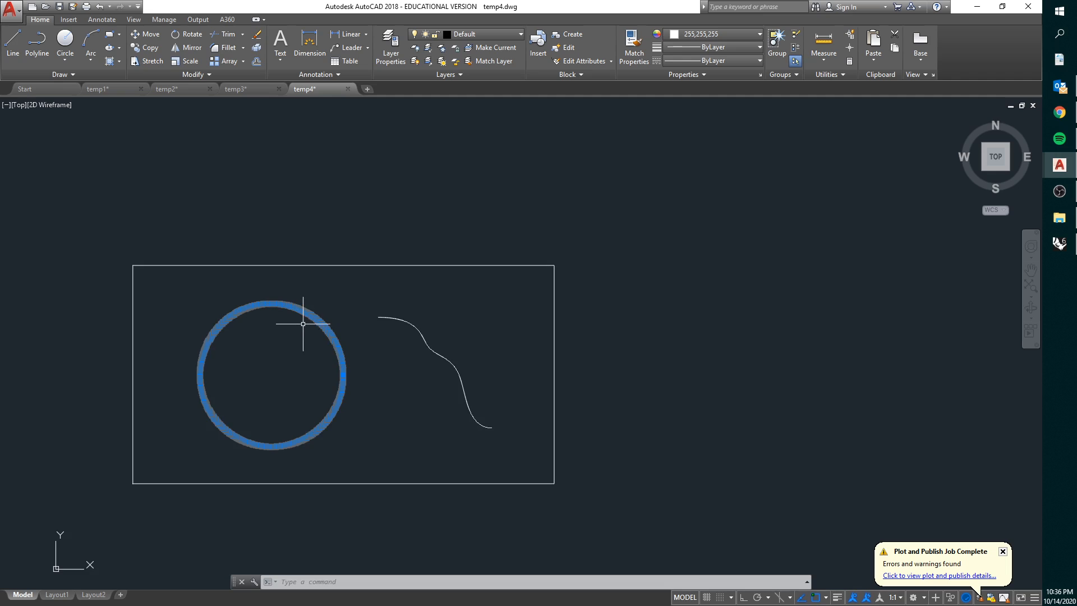
pyautogui.scroll(4, 303, 331)
pyautogui.press('Escape')
# Select the wavy curve in temp4 to examine the spacing of its vertices, and clear the selection
pyautogui.click(407, 345)
pyautogui.click(383, 289)
pyautogui.scroll(2, 397, 318)
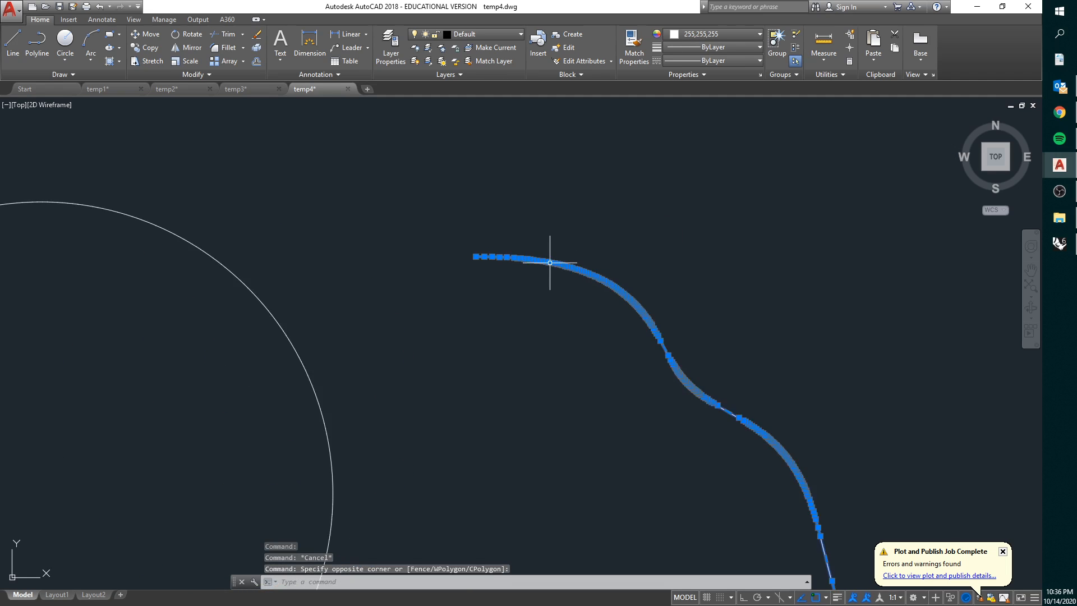
pyautogui.scroll(3, 549, 262)
pyautogui.scroll(-1, 225, 232)
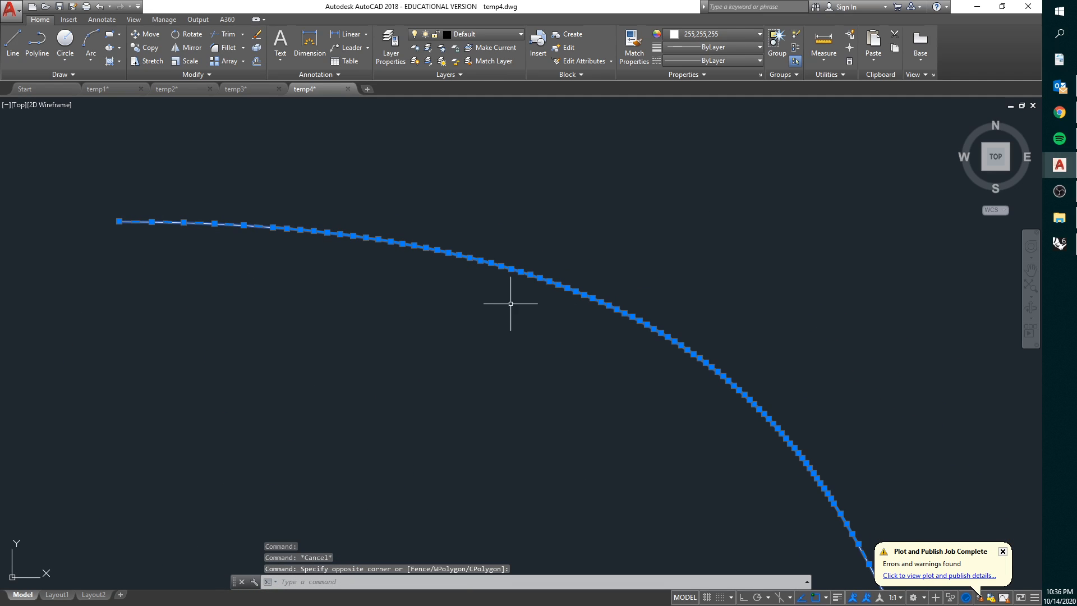
pyautogui.scroll(-4, 510, 303)
pyautogui.press('Escape')
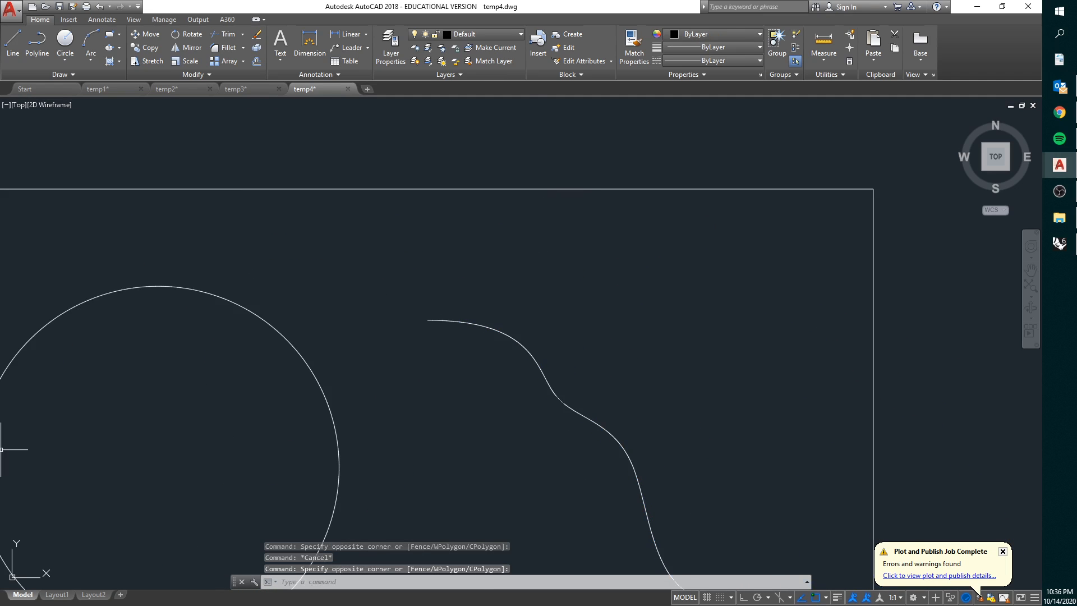
# Switch to Rhino, reopen the export scheme editor and review the curve settings of the 2007 Polylines scheme
pyautogui.hotkey('alt', 'Tab')
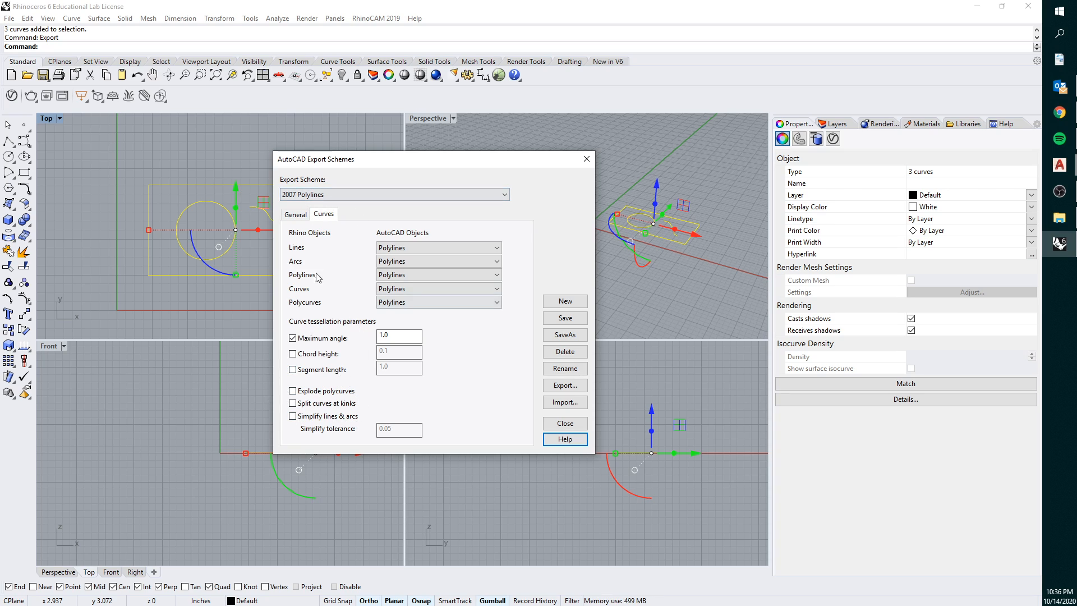
pyautogui.click(553, 423)
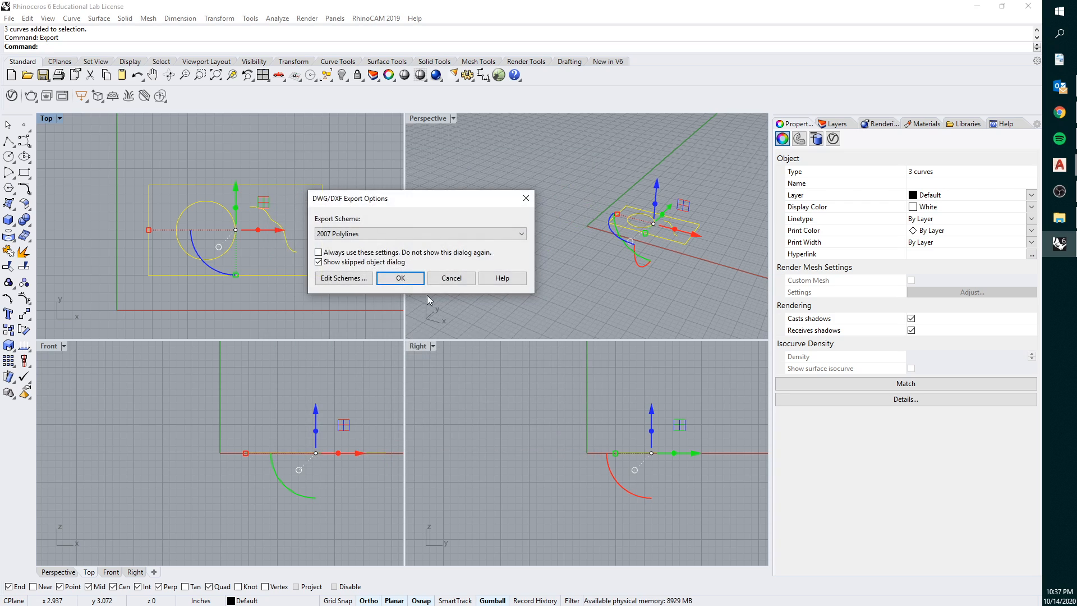
pyautogui.click(352, 280)
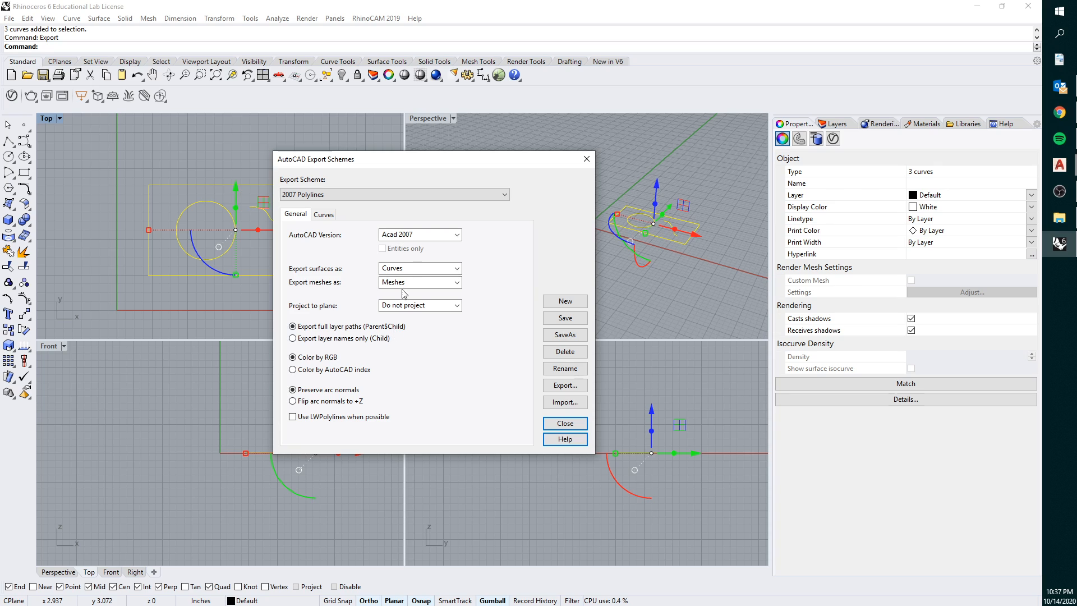
pyautogui.click(323, 214)
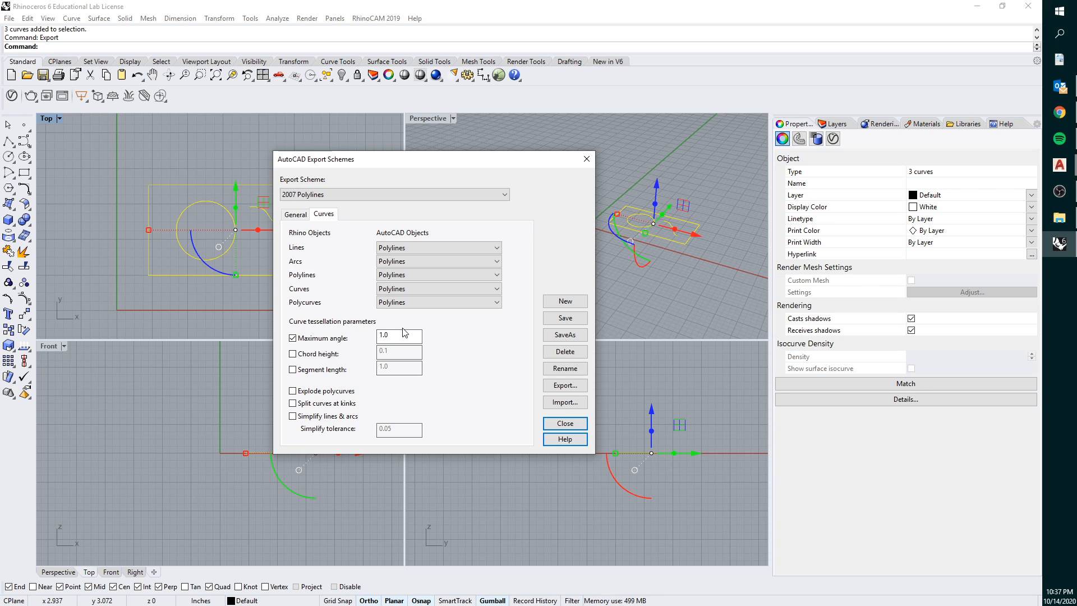
# Review the curve conversion settings of the Default and 2007 Natural export schemes
pyautogui.click(348, 194)
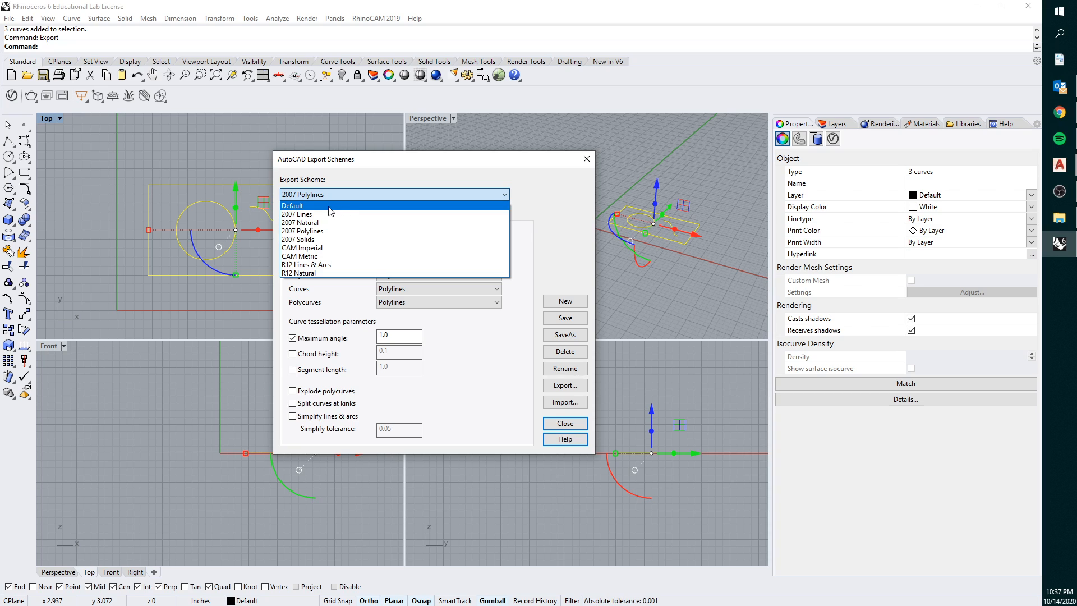
pyautogui.click(330, 211)
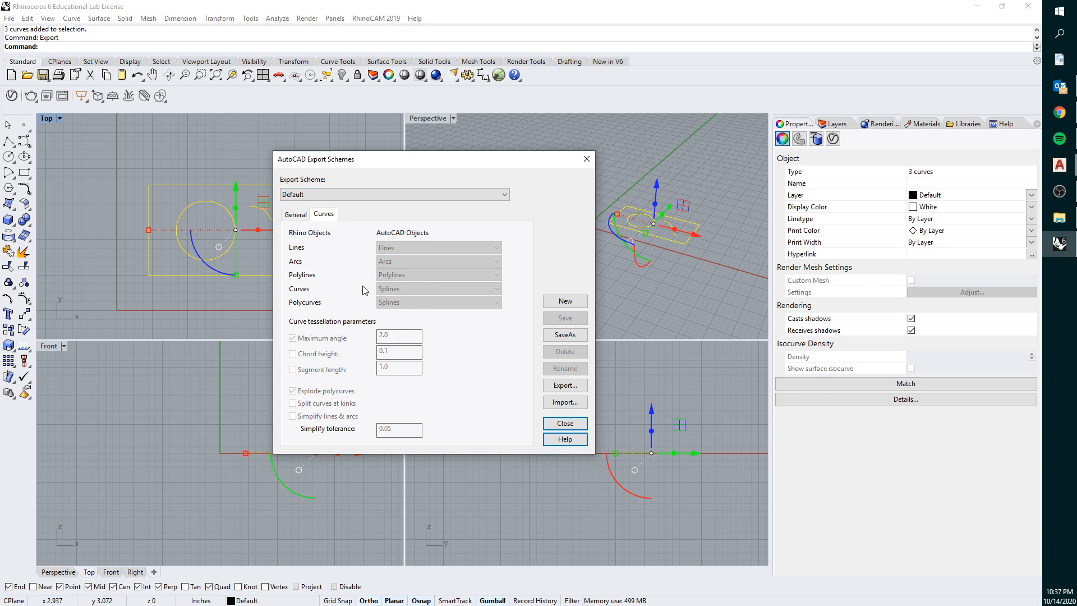
pyautogui.click(365, 196)
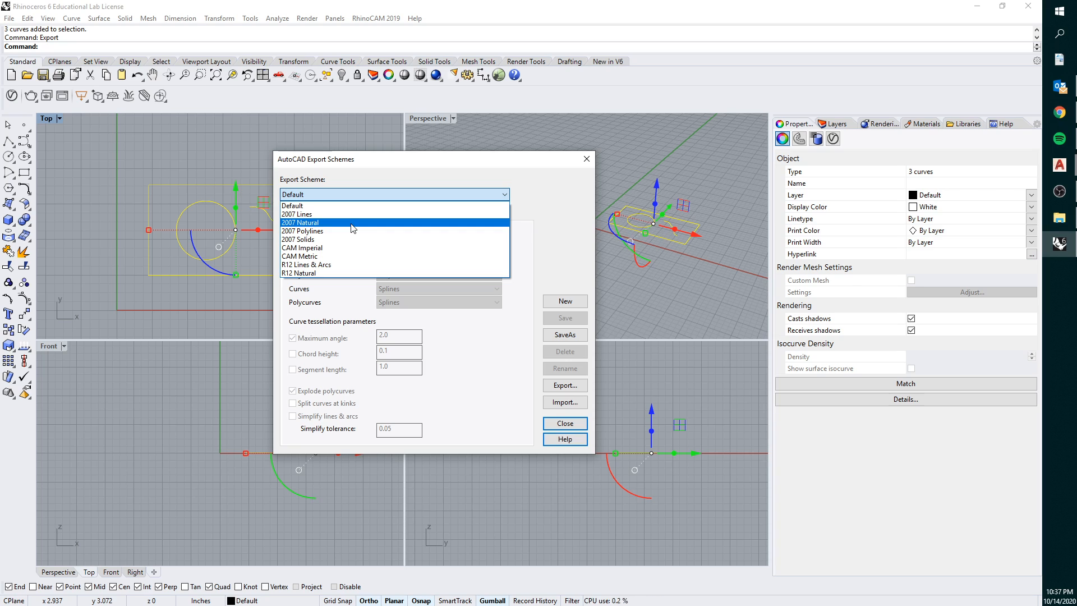
pyautogui.click(310, 223)
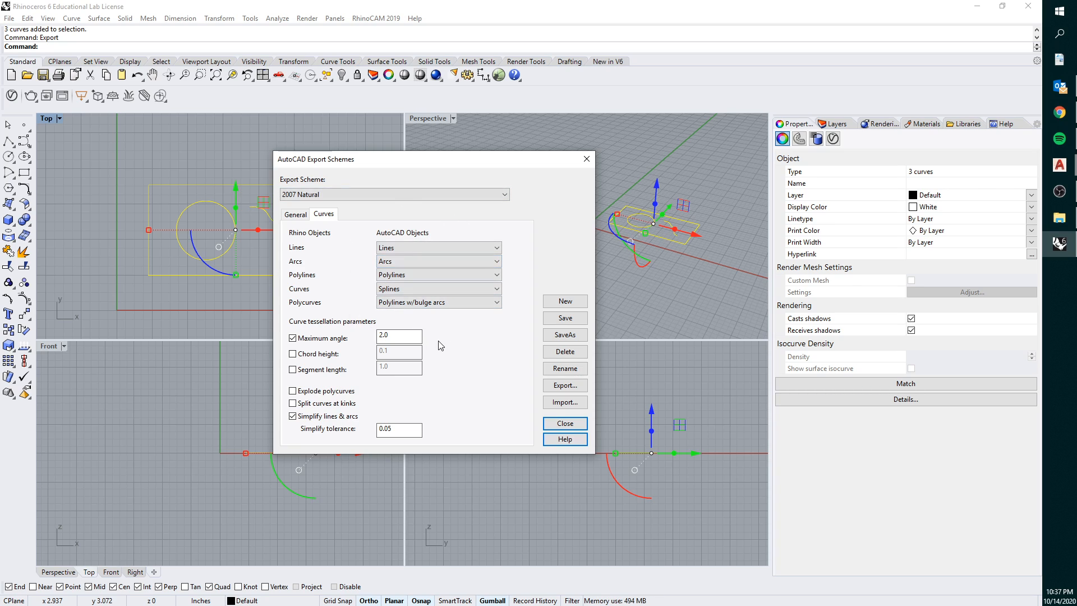
# Review the 2007 Polylines scheme again, then close the scheme editor and cancel the export
pyautogui.click(339, 196)
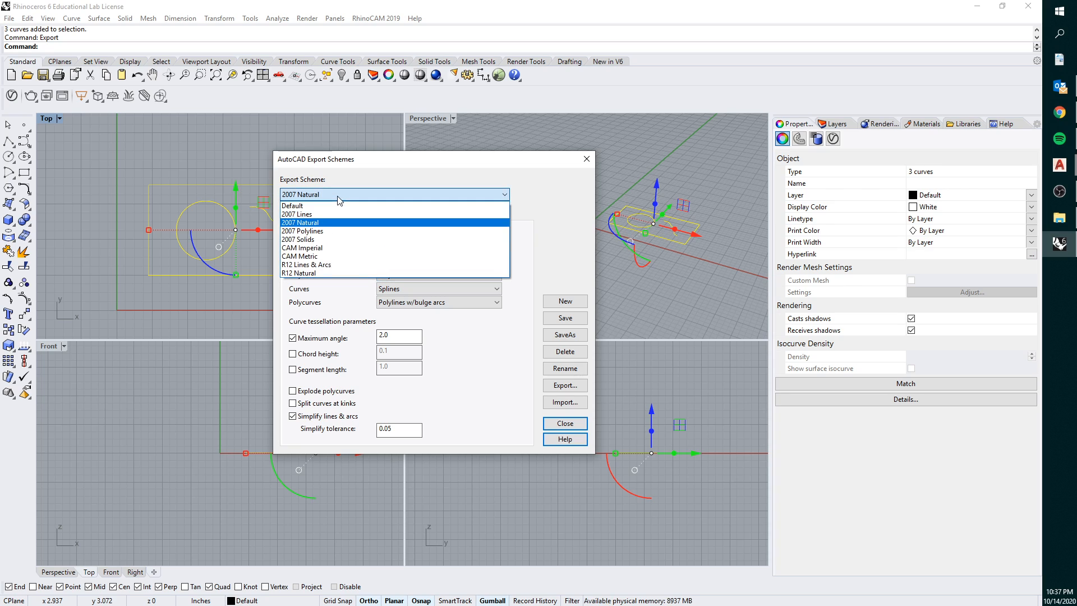
pyautogui.click(303, 231)
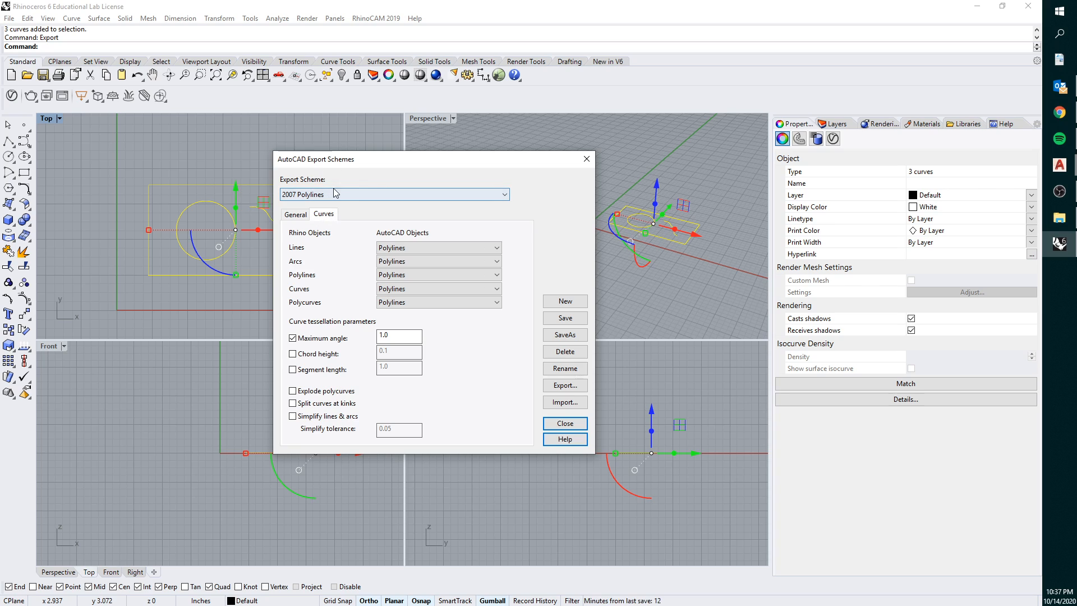
pyautogui.click(336, 194)
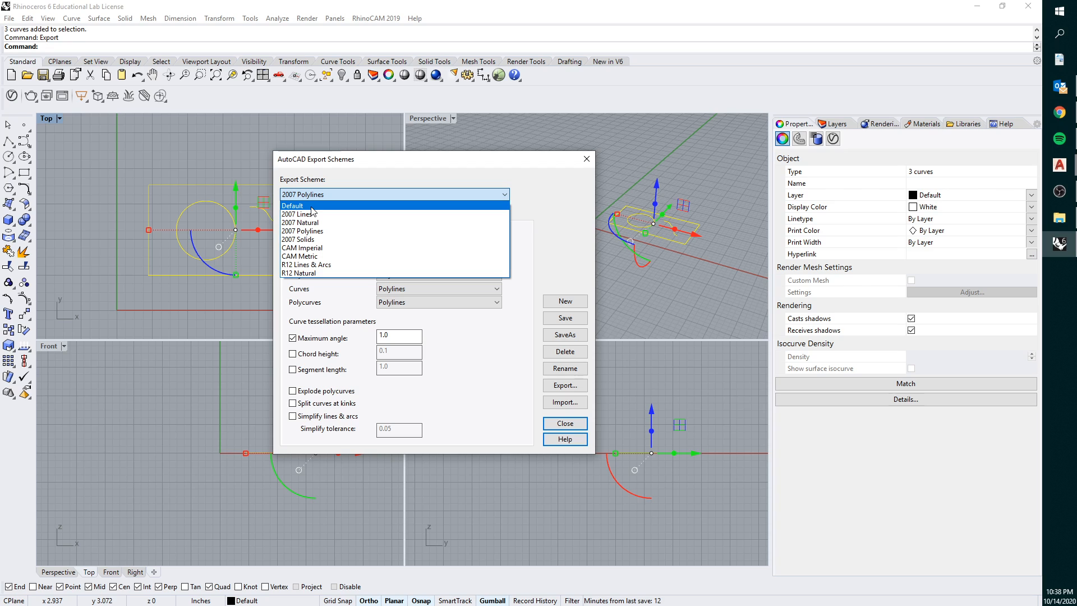
pyautogui.click(585, 160)
pyautogui.click(586, 160)
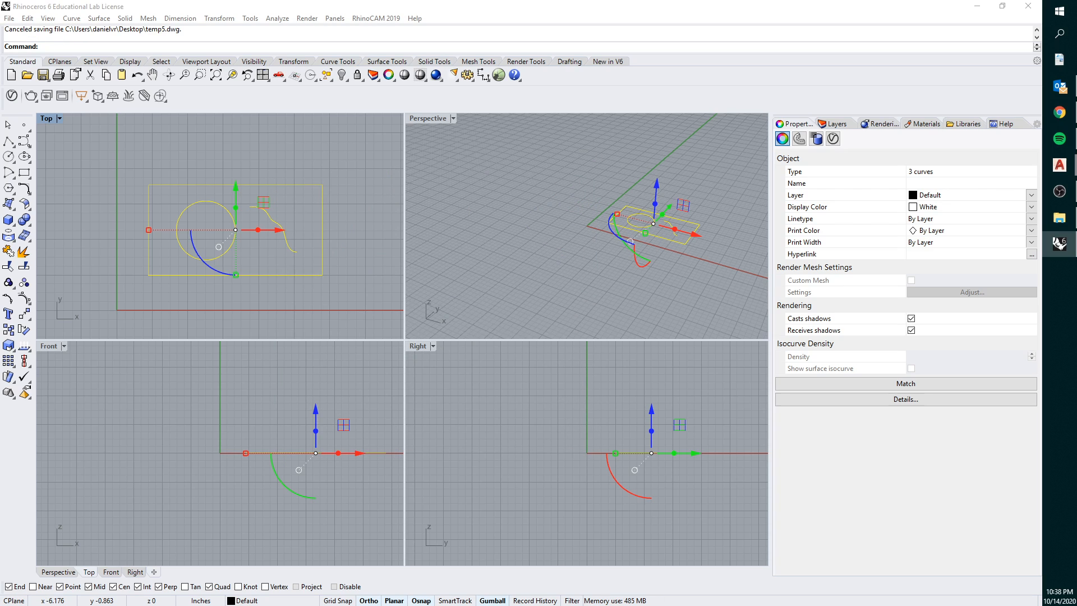
# In AutoCAD, convert temp1's wavy curve to a polyline using PEDIT with precision 10, and select it to examine its vertices
pyautogui.hotkey('alt', 'Tab')
pyautogui.click(514, 323)
pyautogui.click(472, 216)
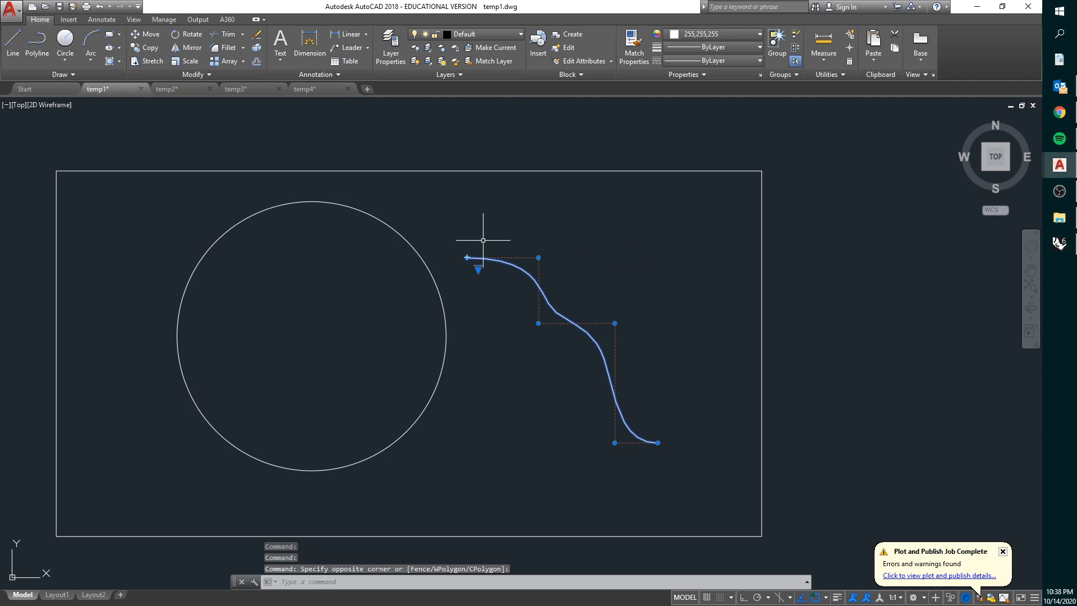
pyautogui.scroll(2, 553, 310)
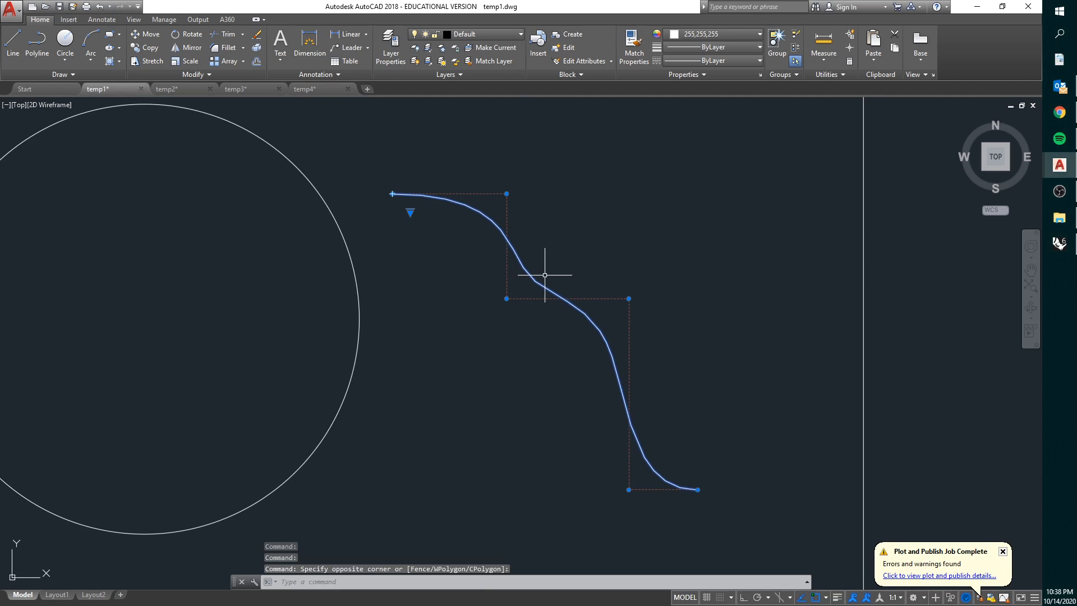
pyautogui.write('pedit')
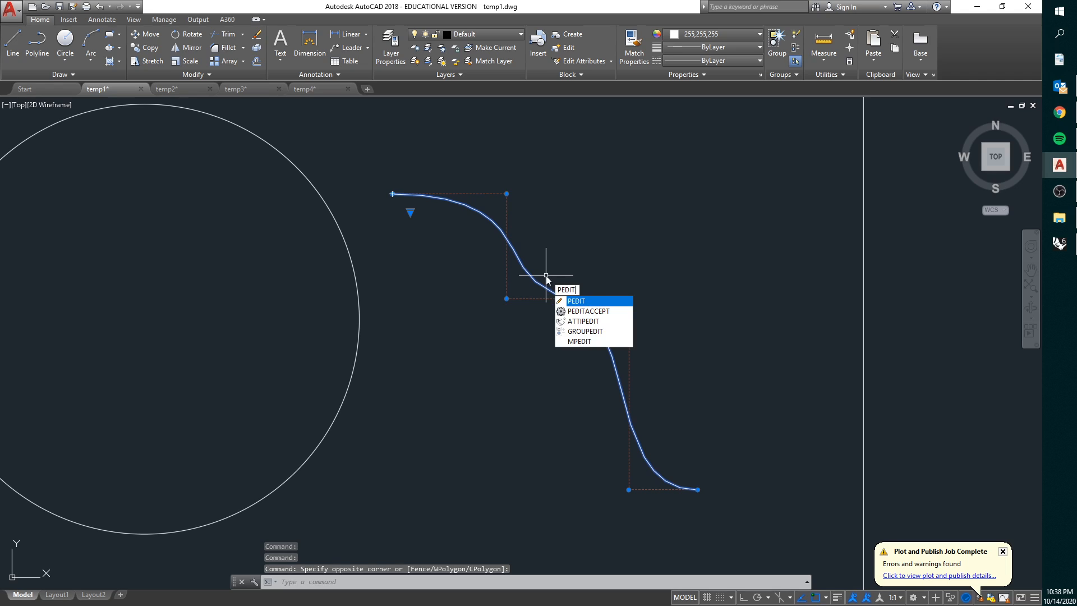
pyautogui.press('Return')
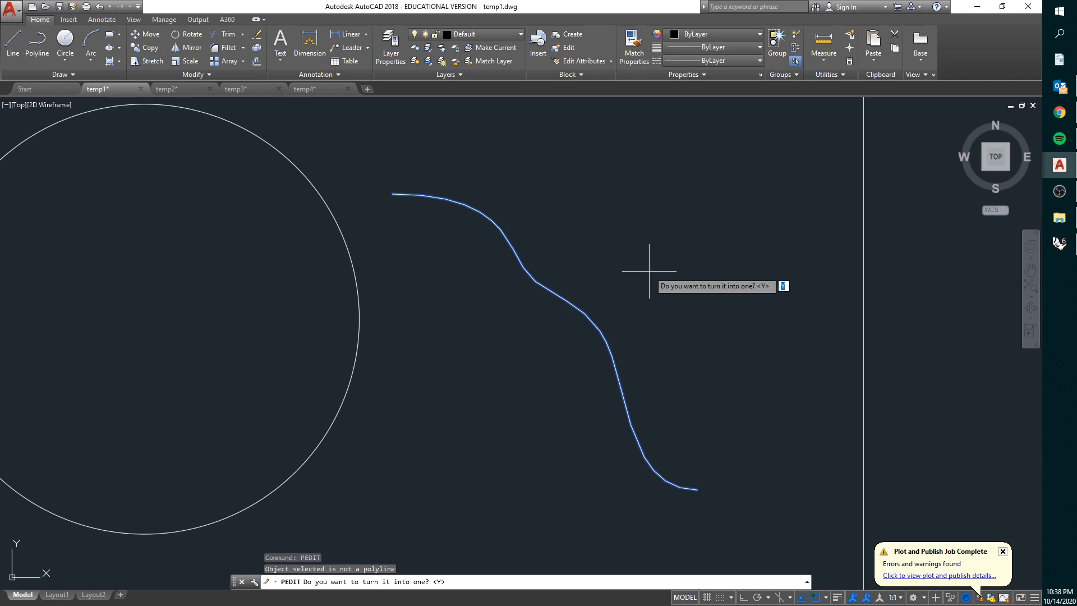
pyautogui.press('Return')
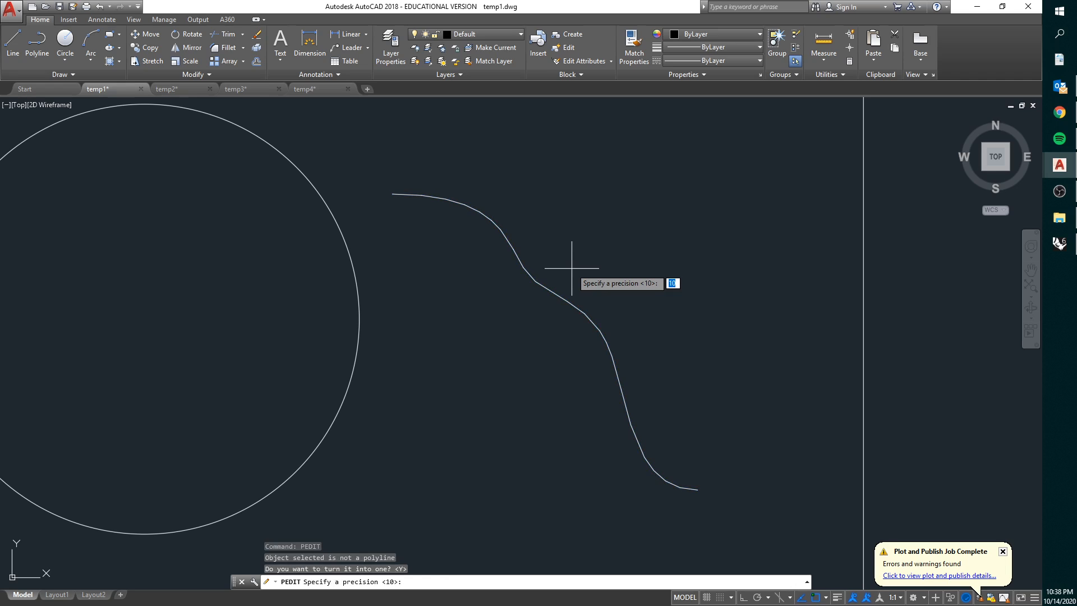
pyautogui.press('Return')
pyautogui.press('Return')
pyautogui.click(571, 269)
pyautogui.click(508, 243)
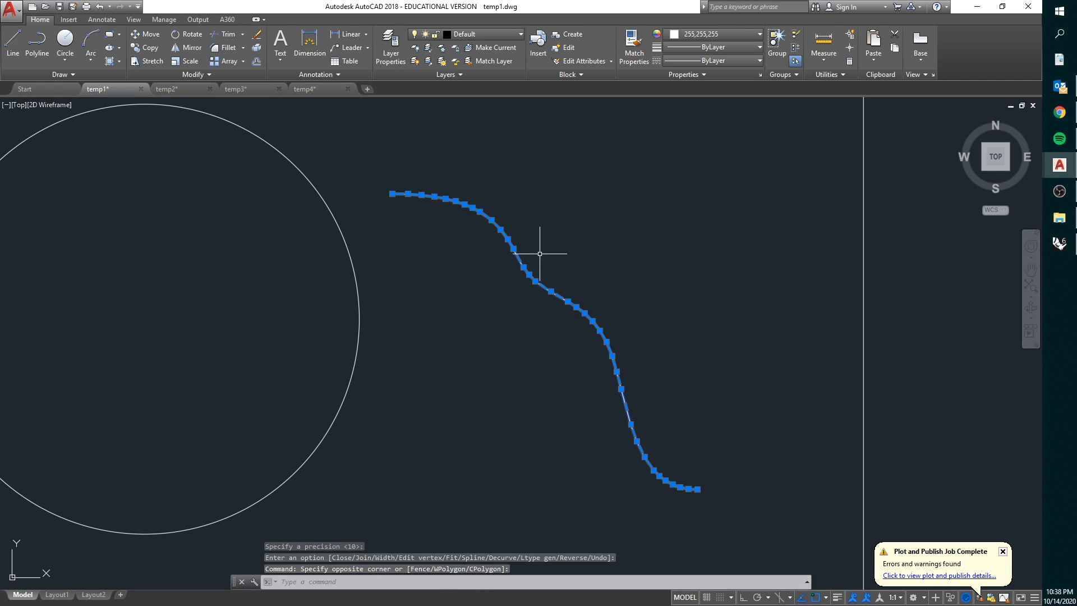
# Deselect the converted wavy polyline, regenerate the drawing and examine the curve's straight segments up close and at full extent
pyautogui.scroll(4, 539, 253)
pyautogui.press('Escape')
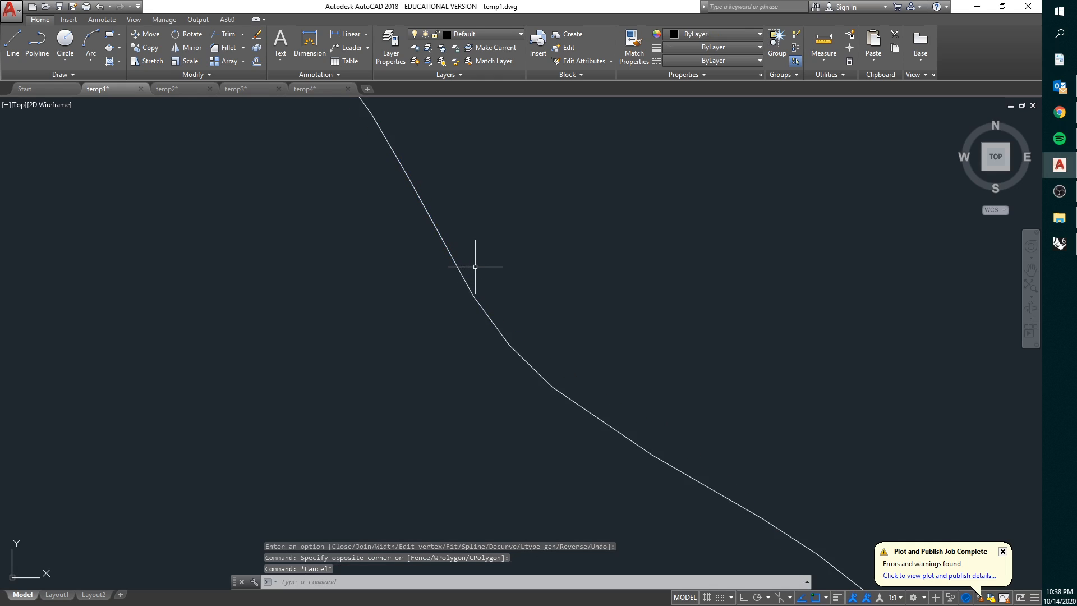
pyautogui.write('regen')
pyautogui.press('Return')
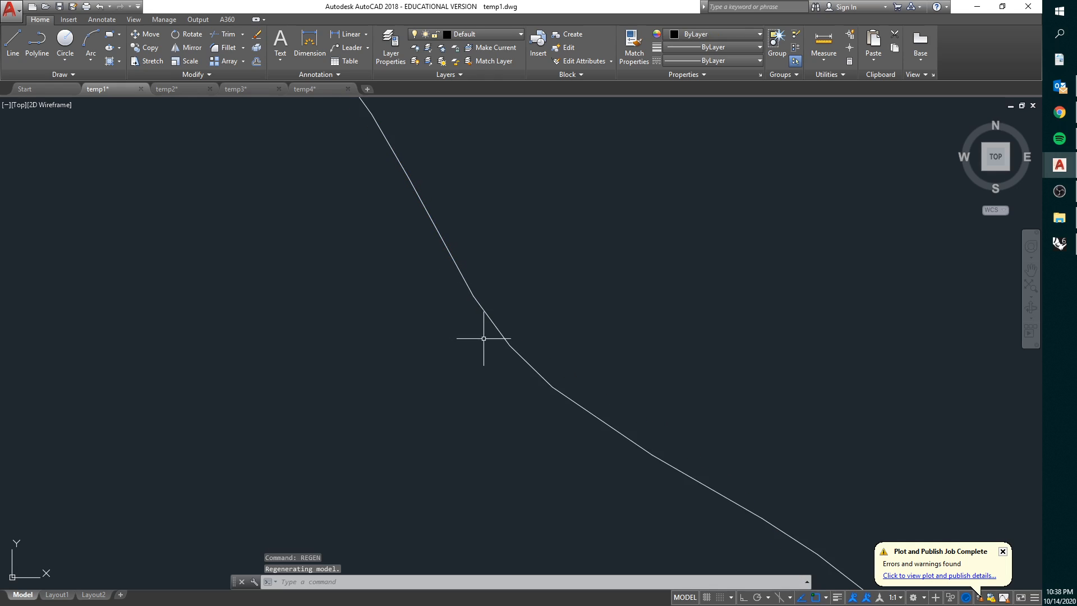
pyautogui.scroll(-5, 483, 338)
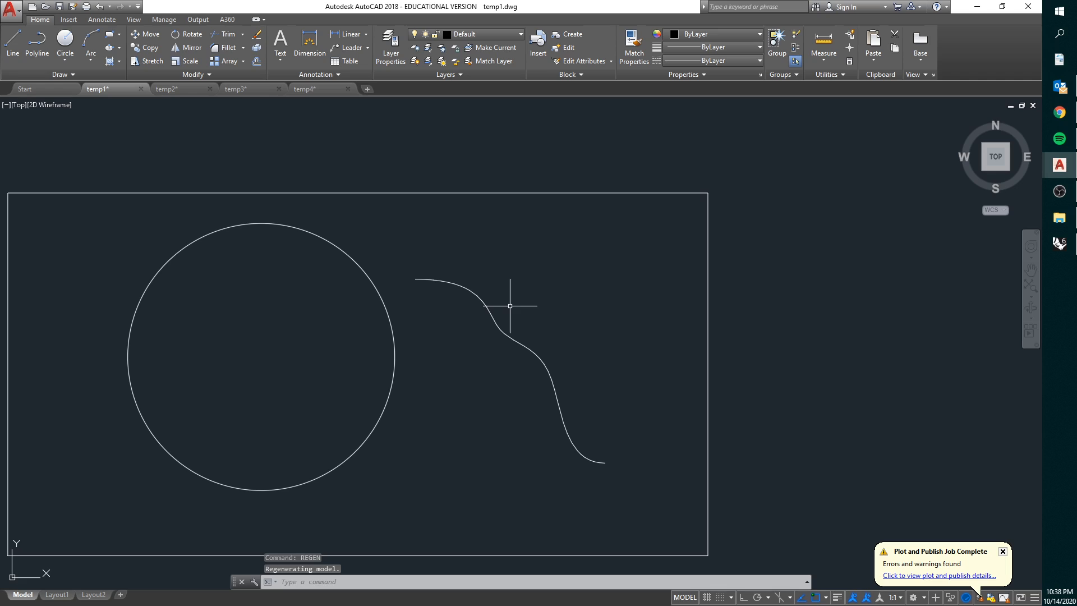
pyautogui.scroll(5, 465, 283)
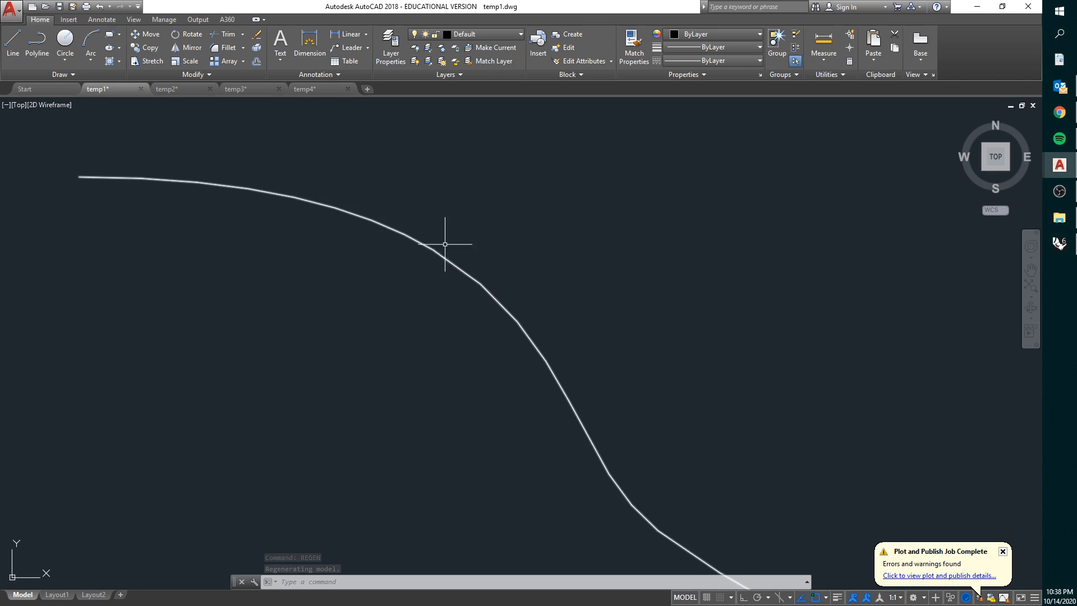
pyautogui.scroll(-5, 465, 306)
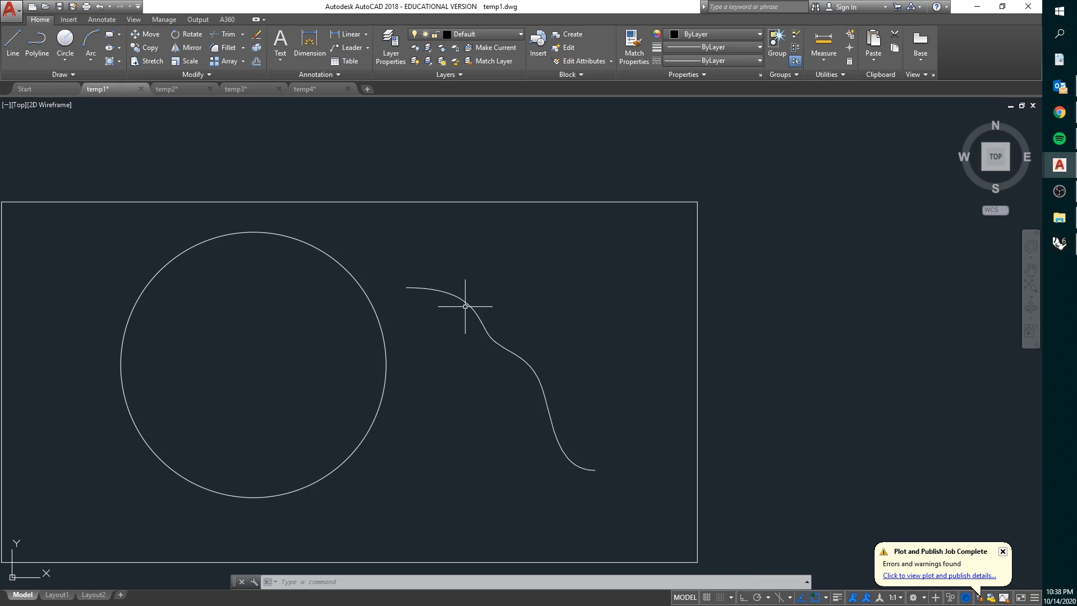
pyautogui.moveTo(365, 301); pyautogui.dragTo(455, 271, button='middle')
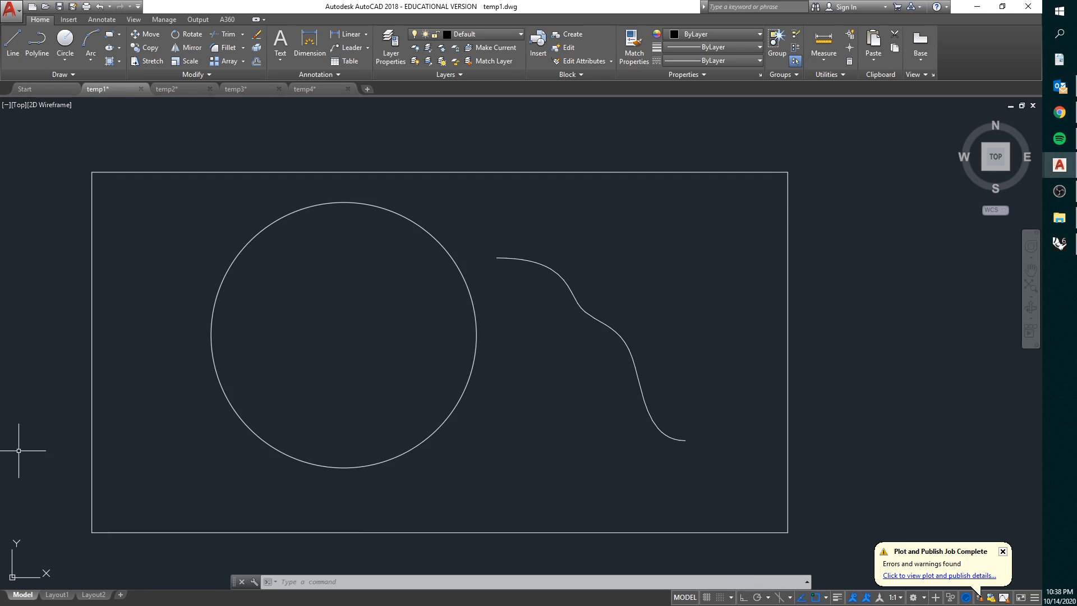
# Switch to Rhino, reopen the DWG export scheme editor and review the AutoCAD versions available for the 2007 Polylines scheme
pyautogui.hotkey('alt', 'Tab')
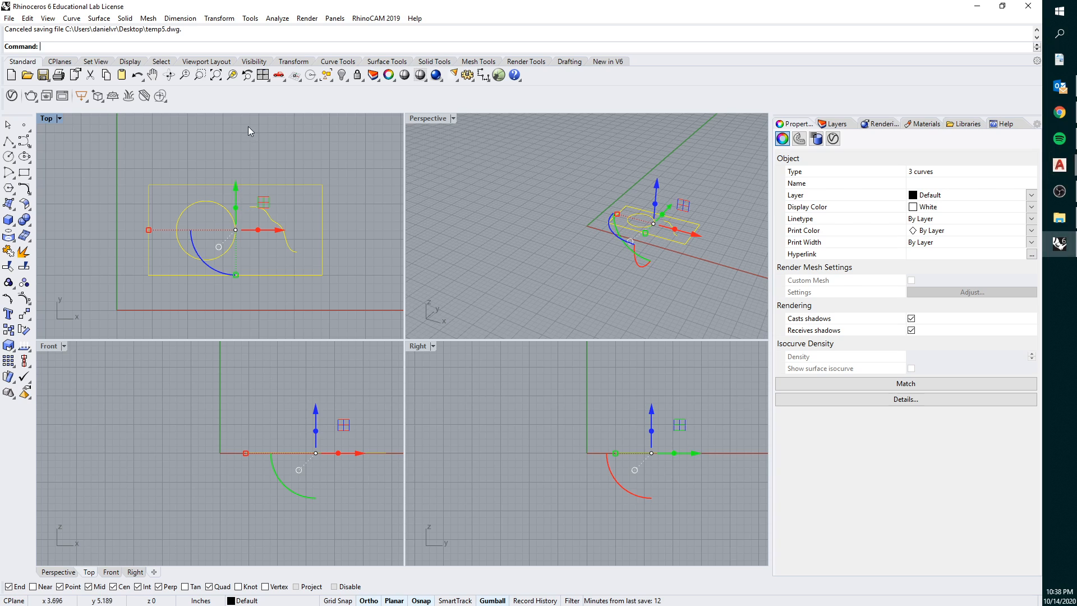
pyautogui.rightClick(248, 126)
pyautogui.click(259, 303)
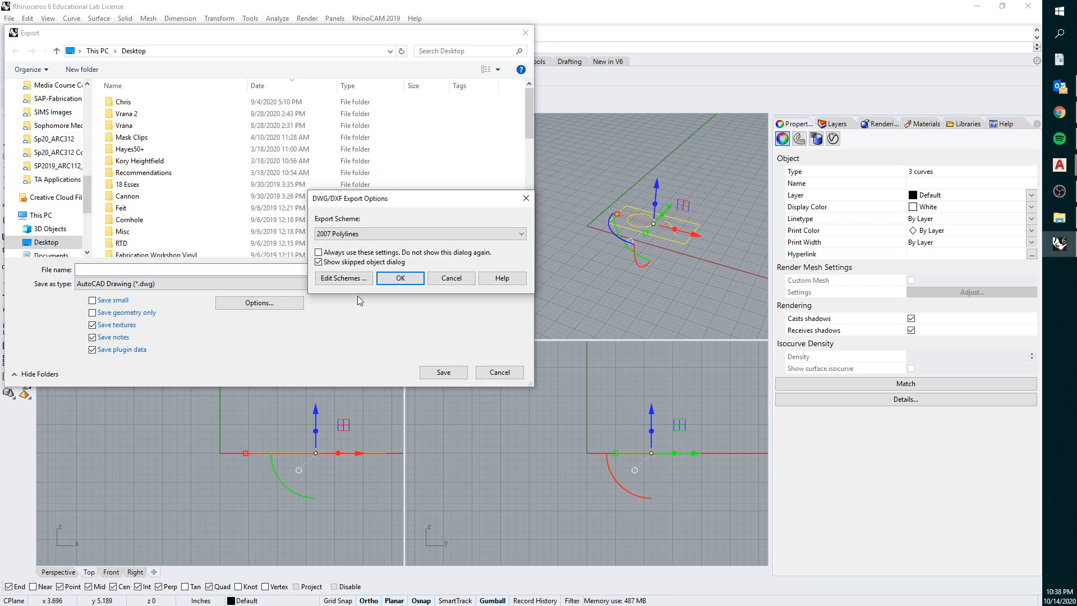
pyautogui.click(357, 282)
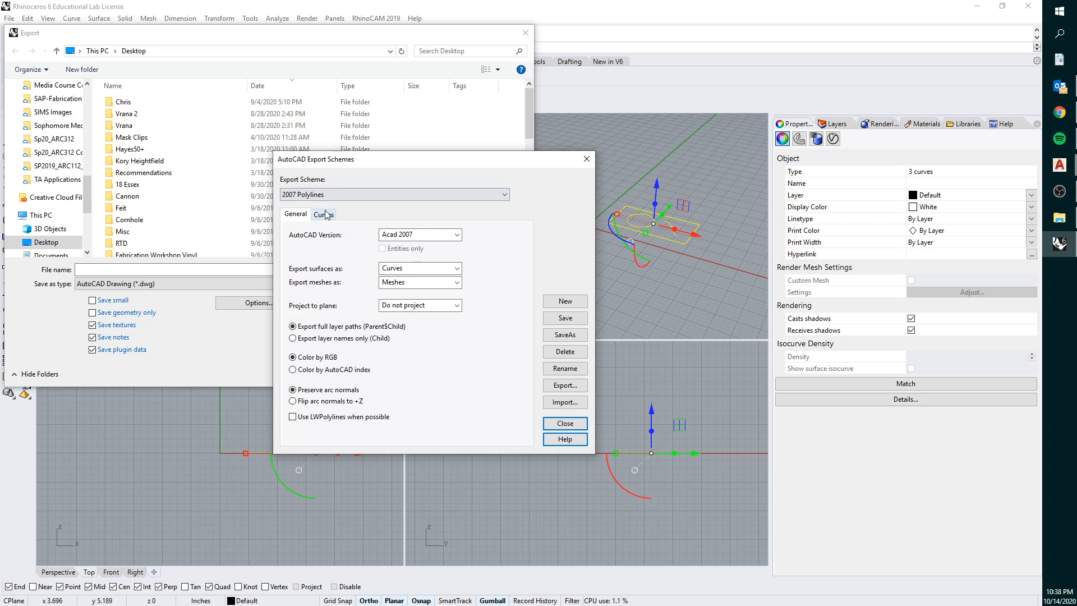
pyautogui.click(458, 235)
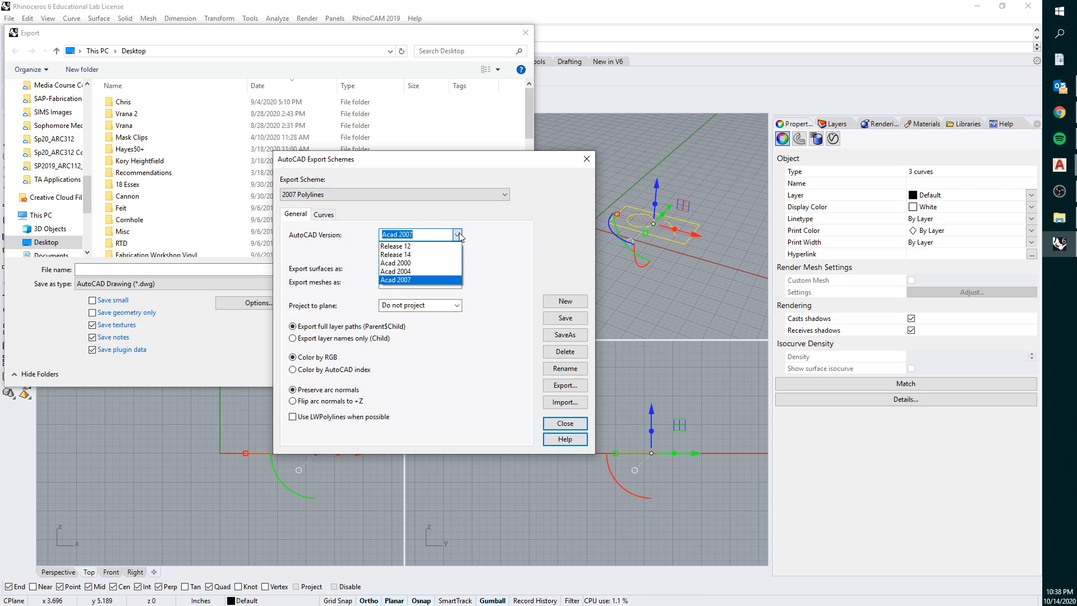
pyautogui.click(498, 248)
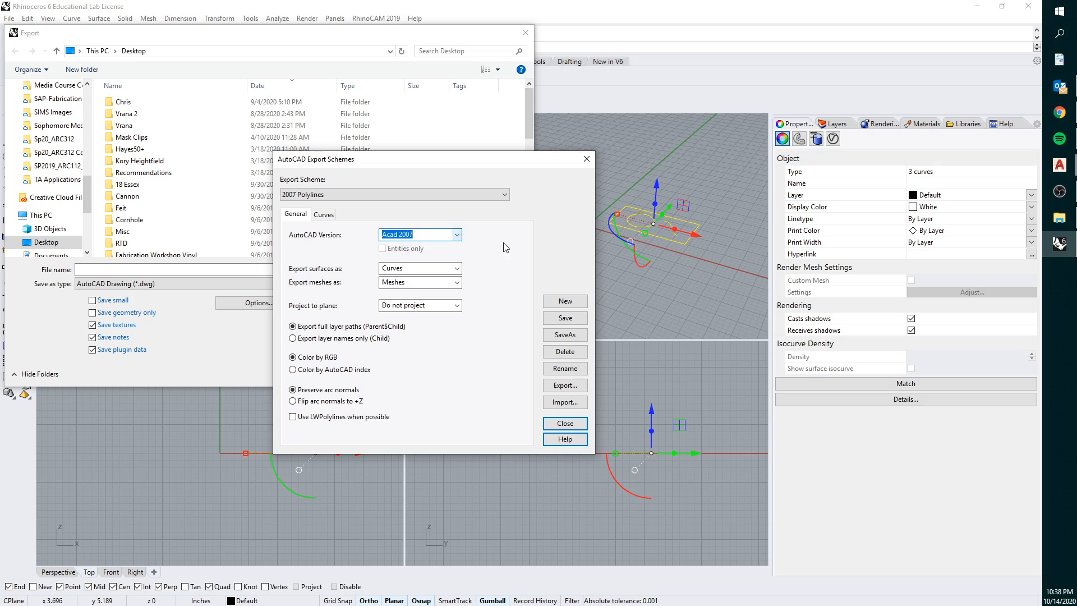